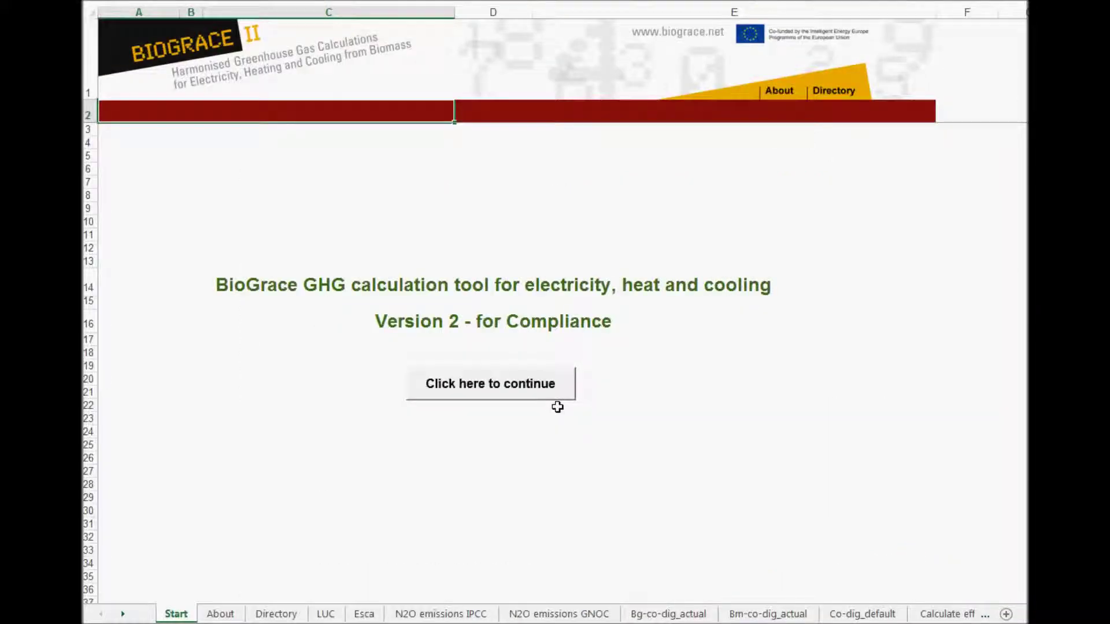
# Continue past the BioGrace II start page to the Directory sheet
pyautogui.click(466, 384)
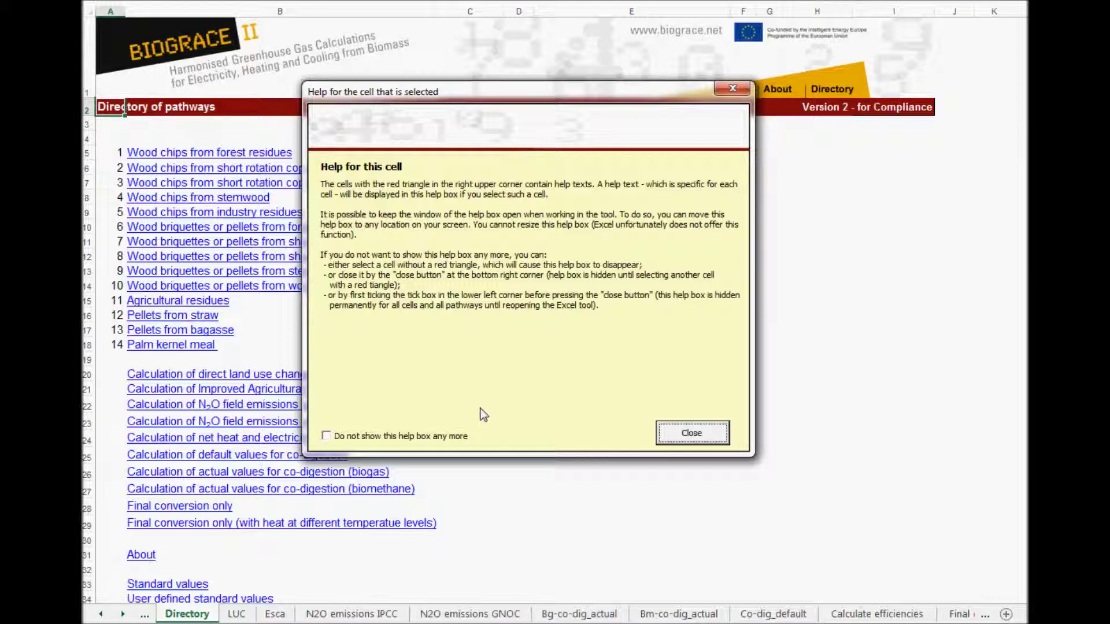
# Switch off and close the cell help box, then highlight the directory's About row
pyautogui.click(326, 436)
pyautogui.click(708, 439)
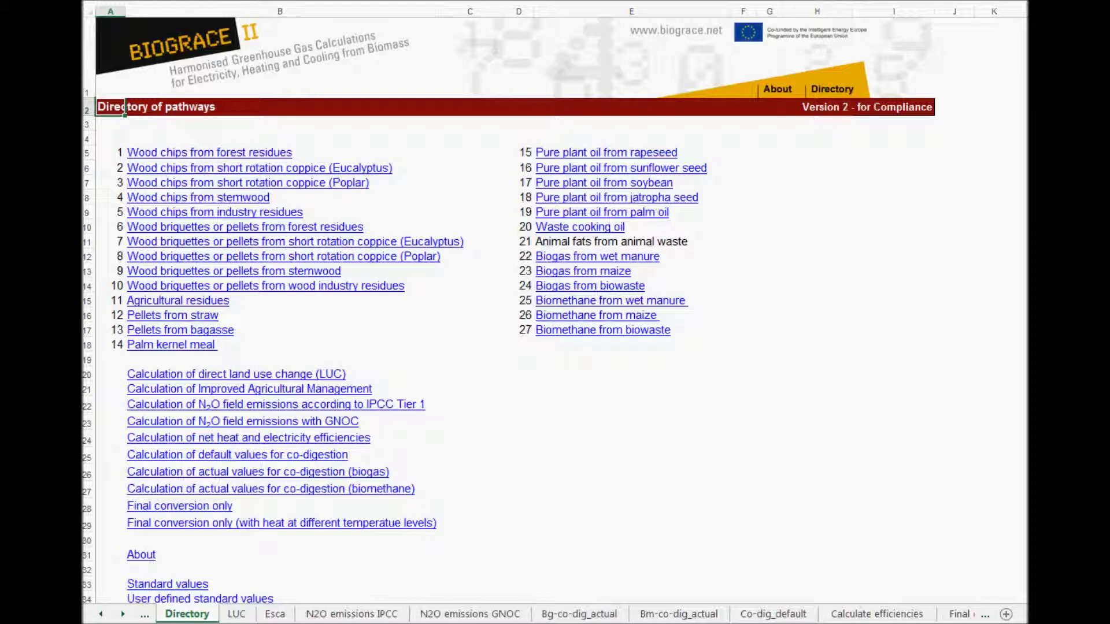
pyautogui.click(86, 556)
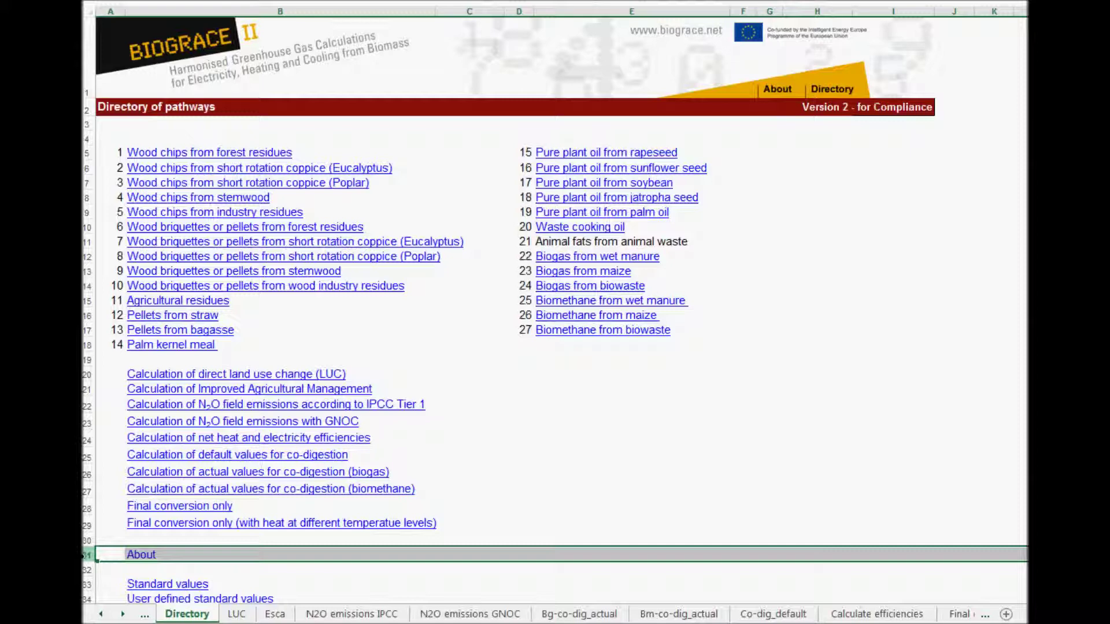
pyautogui.click(104, 139)
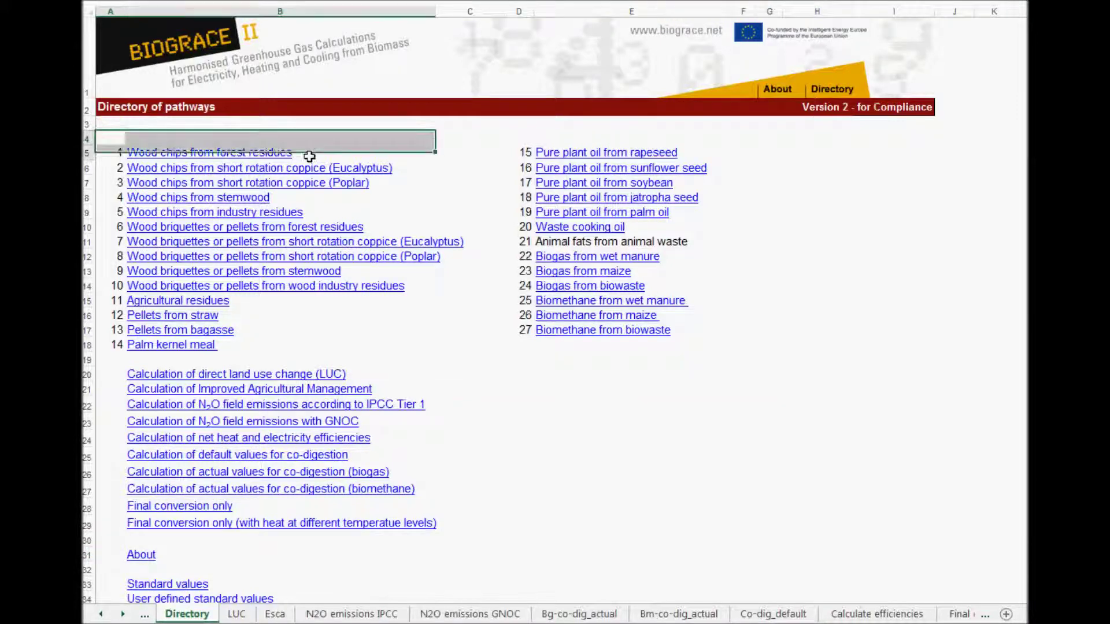
pyautogui.moveTo(309, 157); pyautogui.dragTo(695, 353)
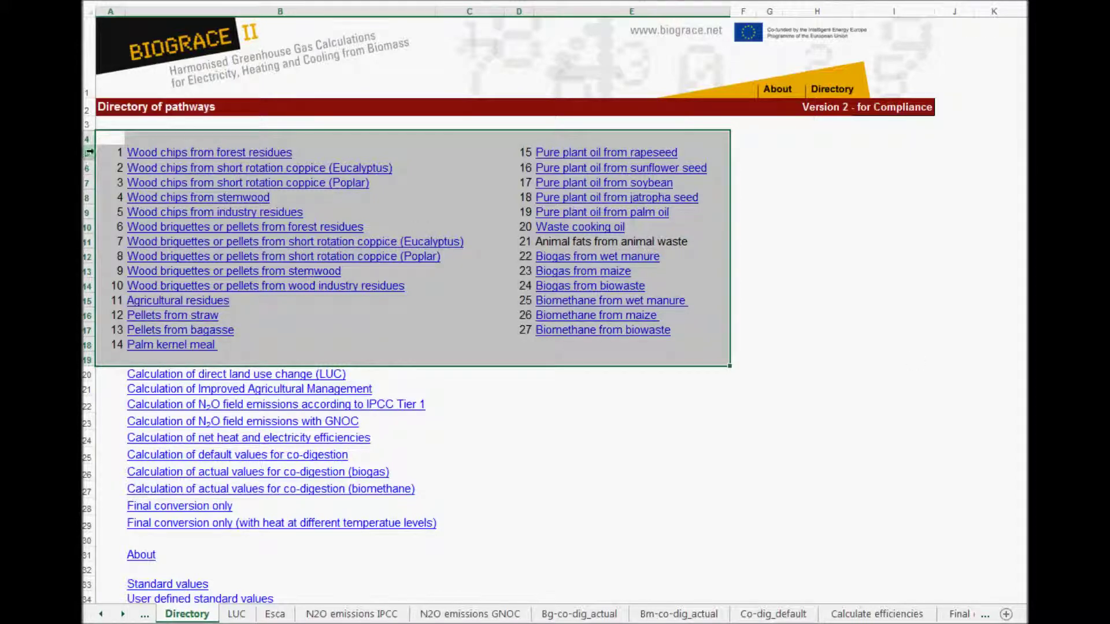
pyautogui.moveTo(101, 151); pyautogui.dragTo(138, 153)
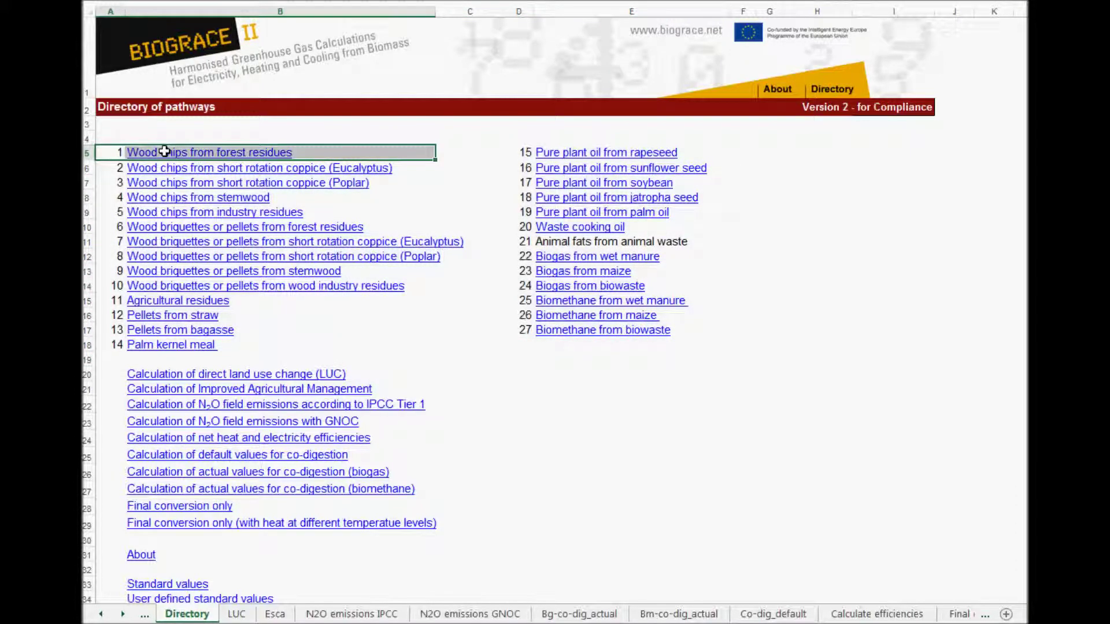
pyautogui.moveTo(104, 253); pyautogui.dragTo(165, 255)
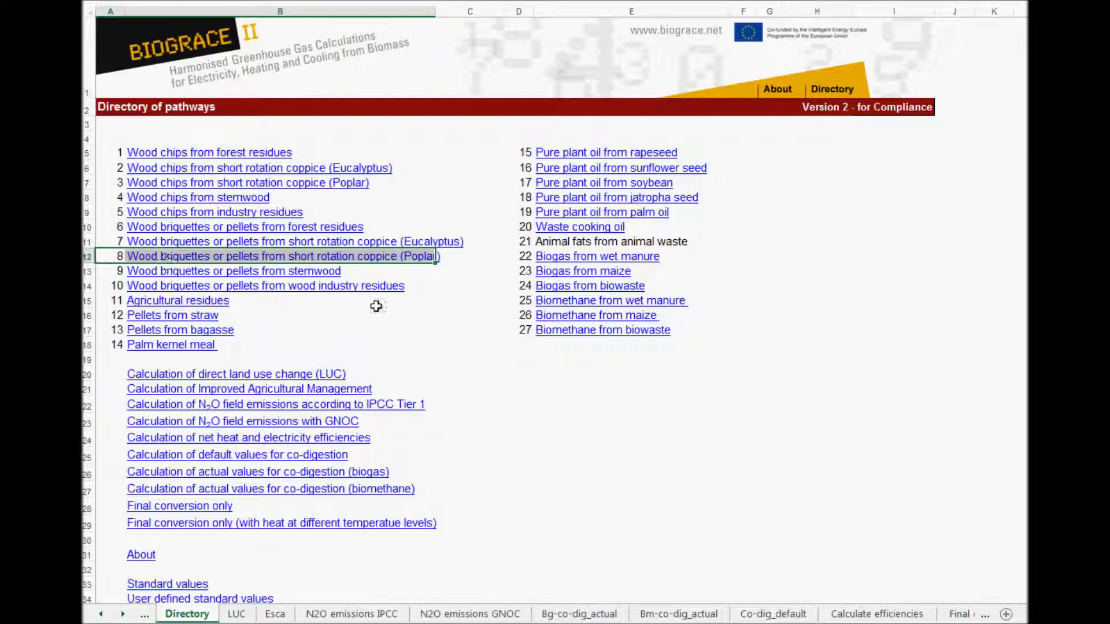
pyautogui.moveTo(499, 270); pyautogui.dragTo(555, 270)
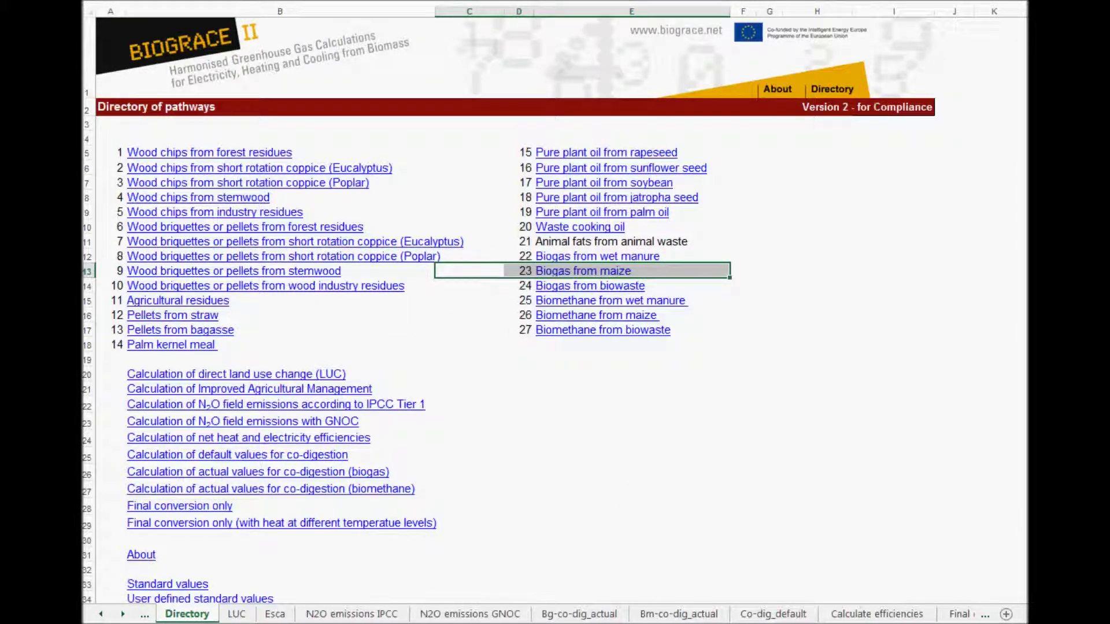
pyautogui.click(983, 457)
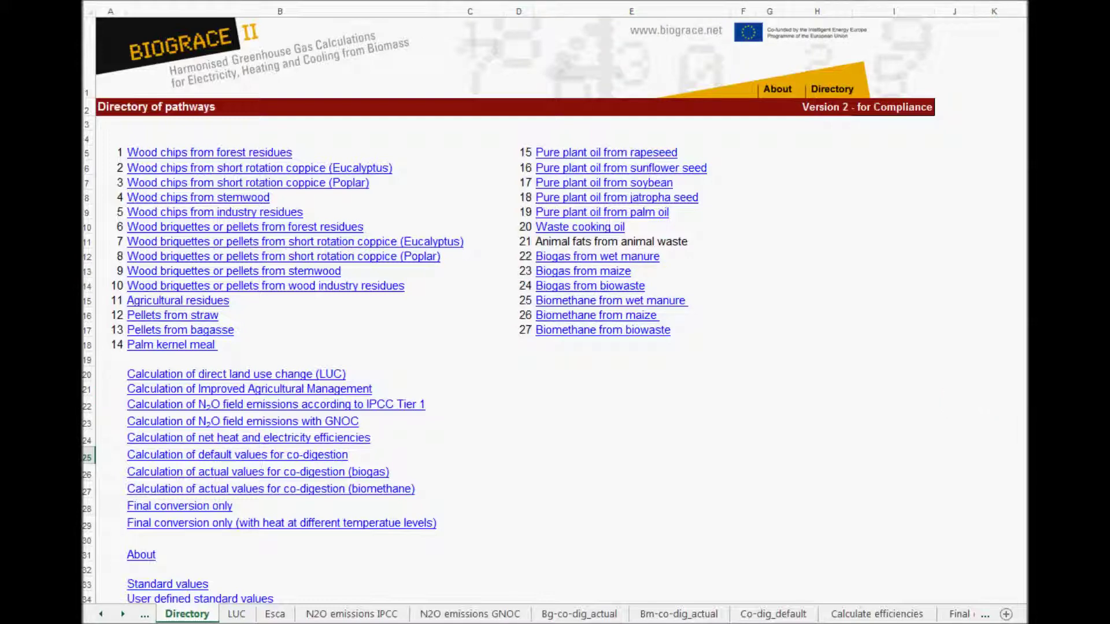
pyautogui.keyDown('ctrl'); pyautogui.click(105, 372); pyautogui.keyUp('ctrl')
pyautogui.click(88, 374)
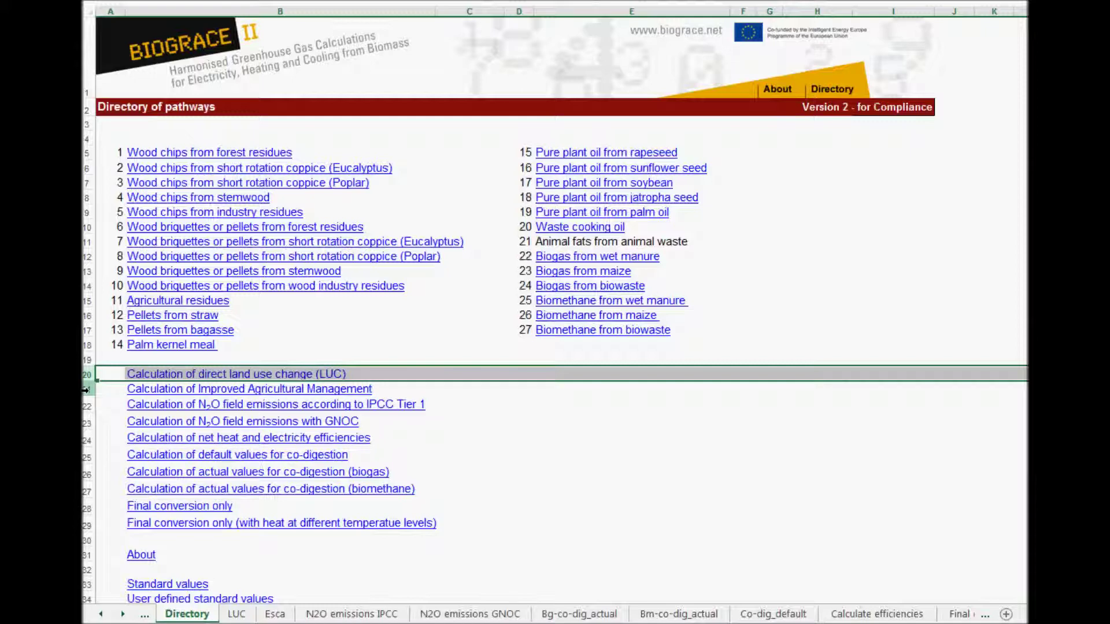
pyautogui.click(86, 390)
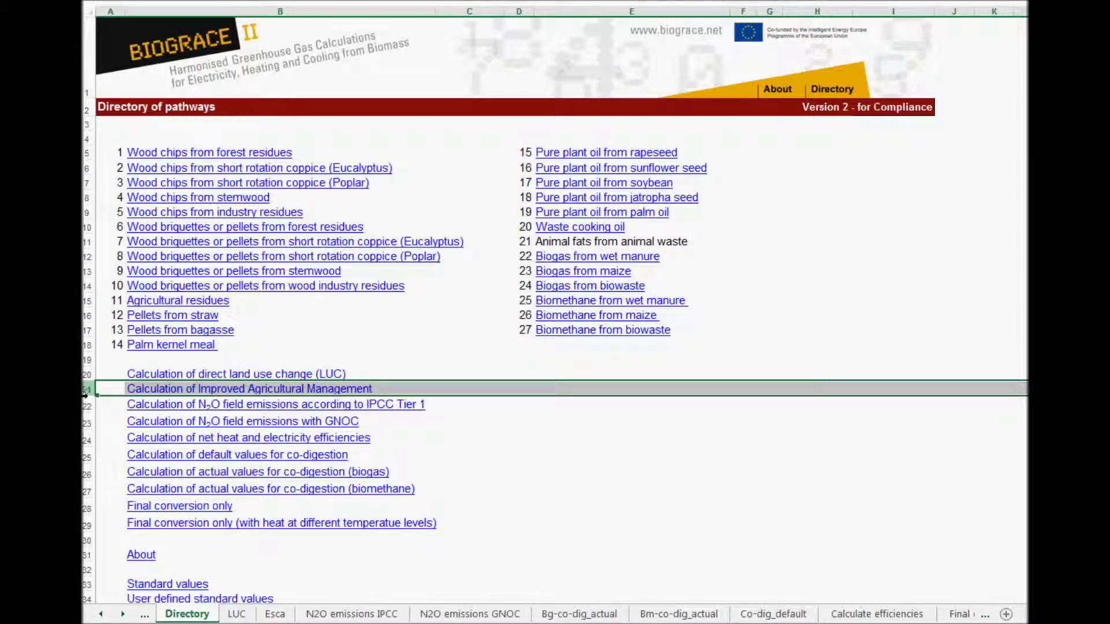
pyautogui.click(85, 405)
pyautogui.keyDown('shift'); pyautogui.click(87, 422); pyautogui.keyUp('shift')
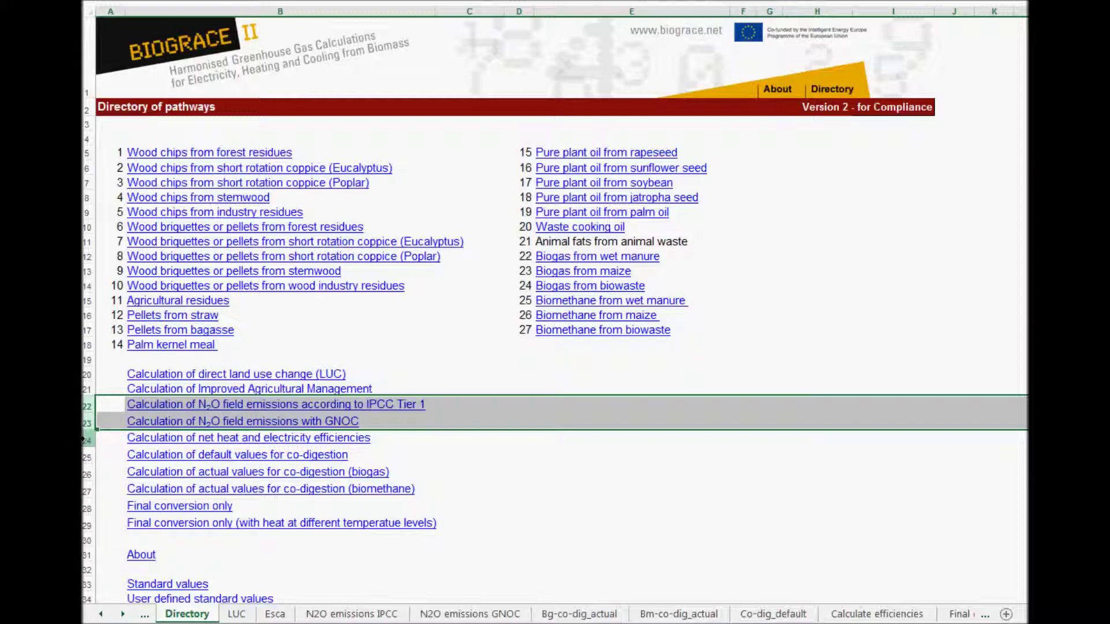
pyautogui.scroll(-2, 87, 501)
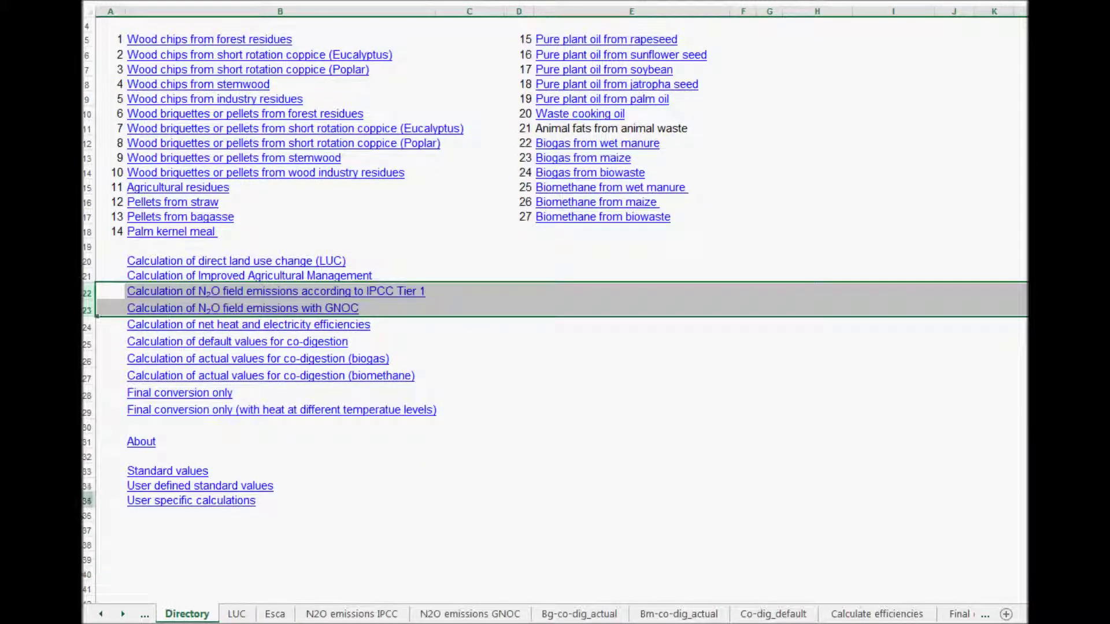
pyautogui.moveTo(85, 470); pyautogui.dragTo(84, 482)
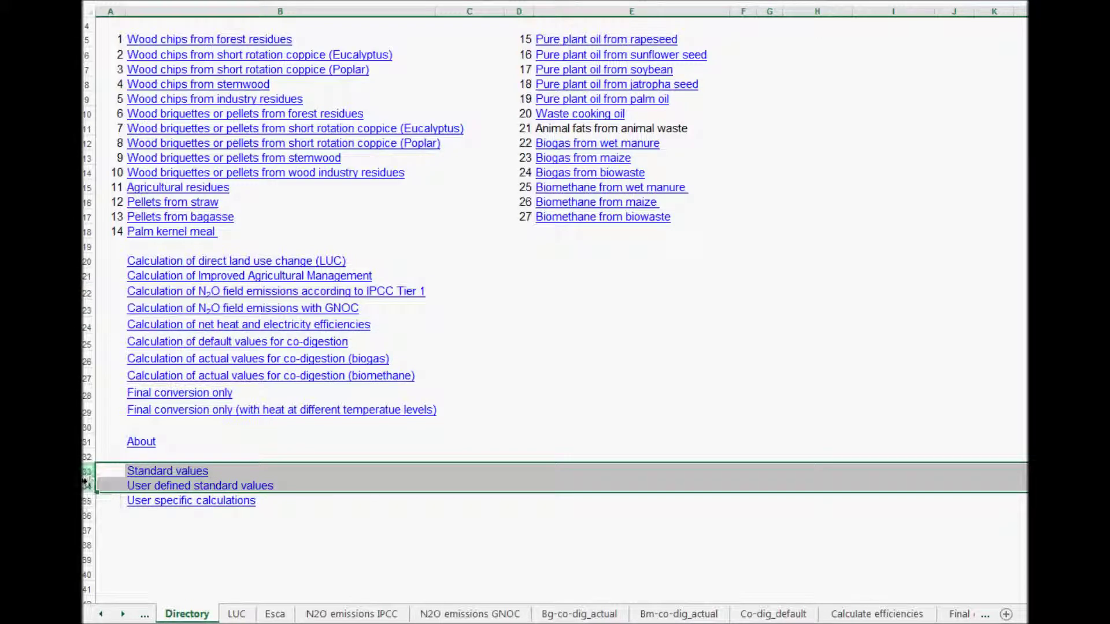
pyautogui.click(87, 501)
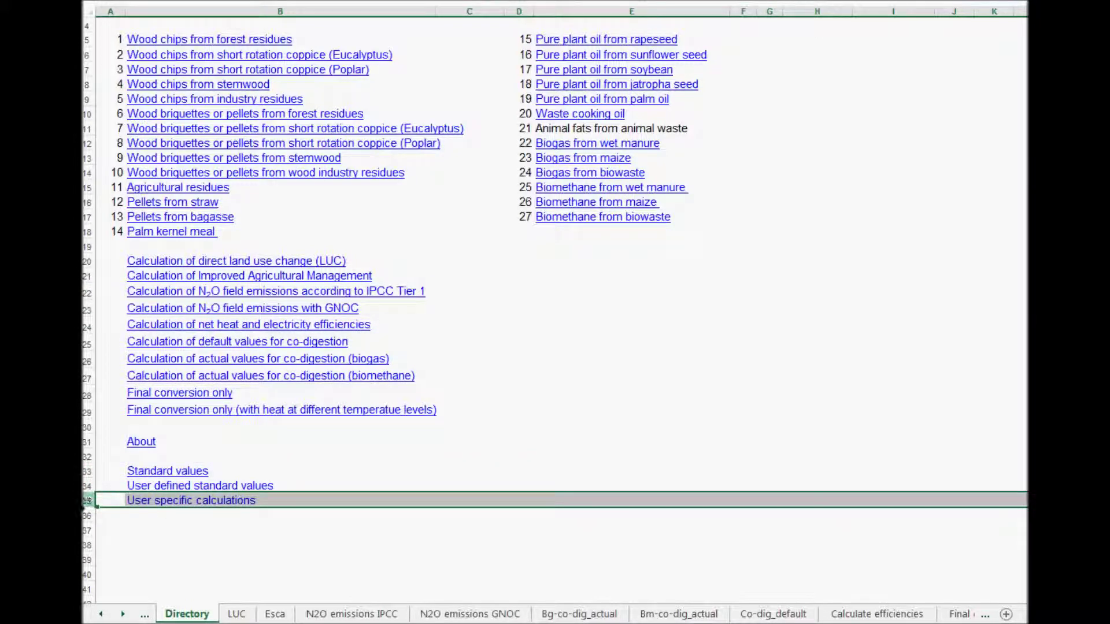
pyautogui.click(96, 396)
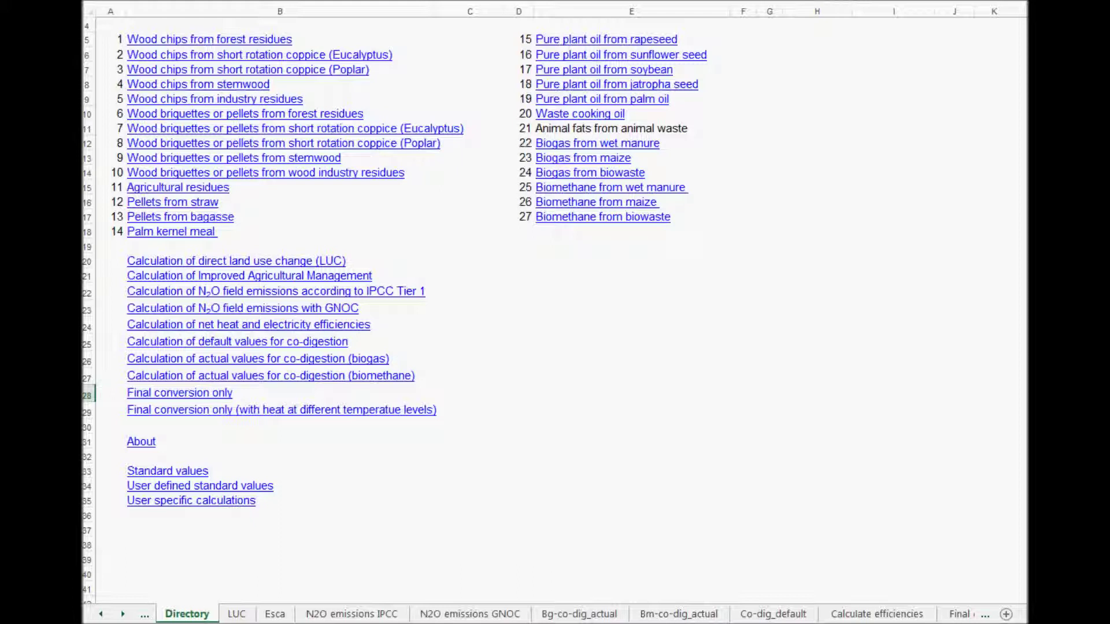
pyautogui.scroll(1, 555, 312)
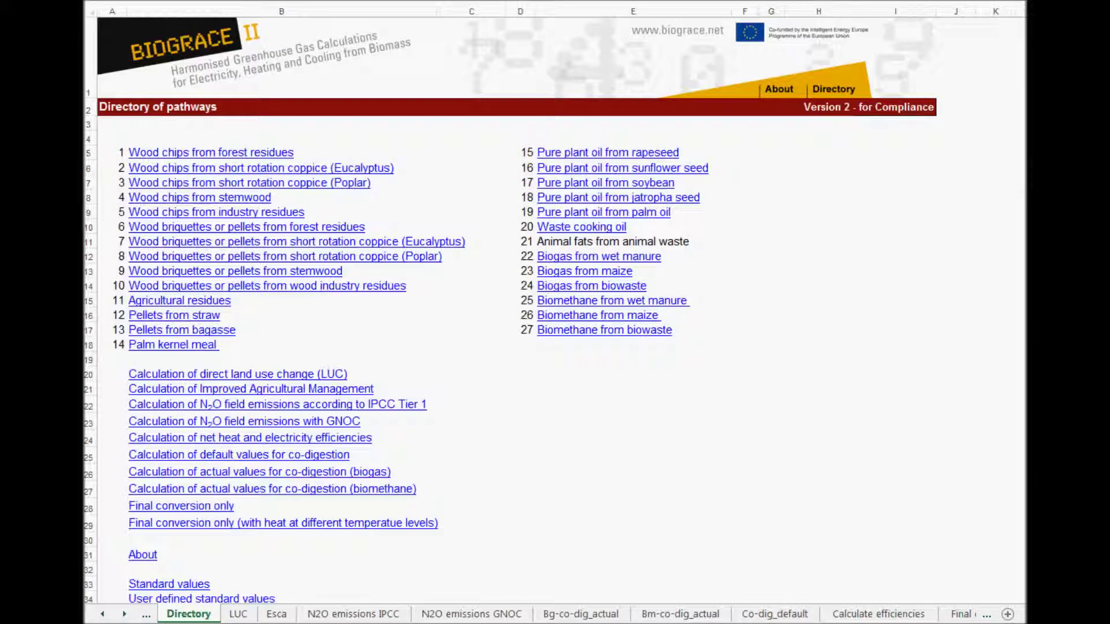
# Open the pathway 8 Pe-SRC_Poplar pellet sheet and close its 'Please note!' dialog
pyautogui.click(253, 261)
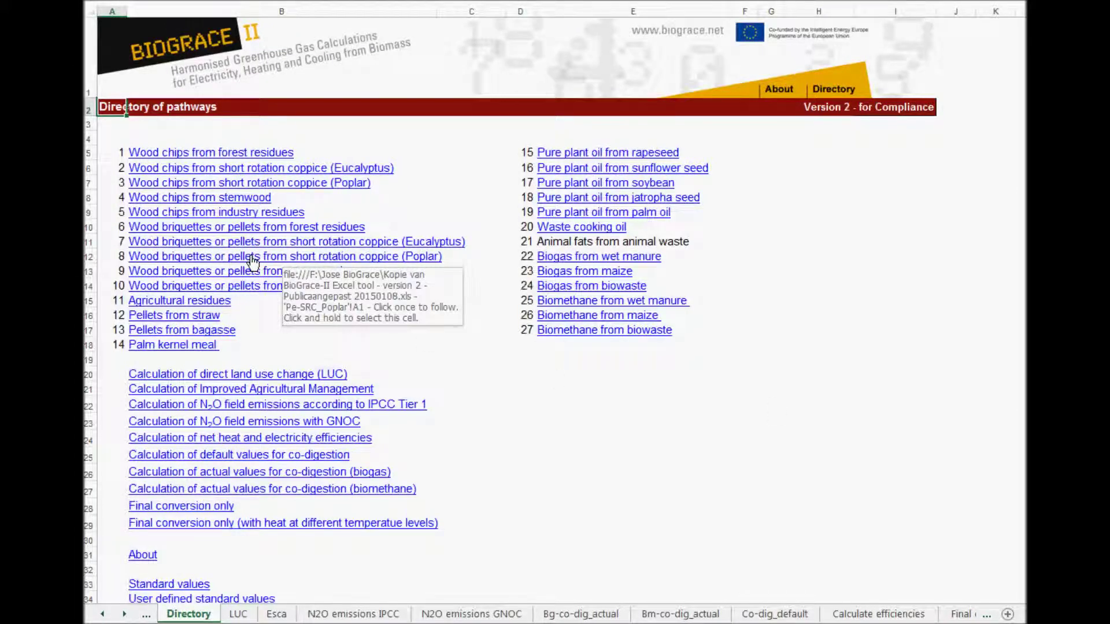
pyautogui.click(252, 260)
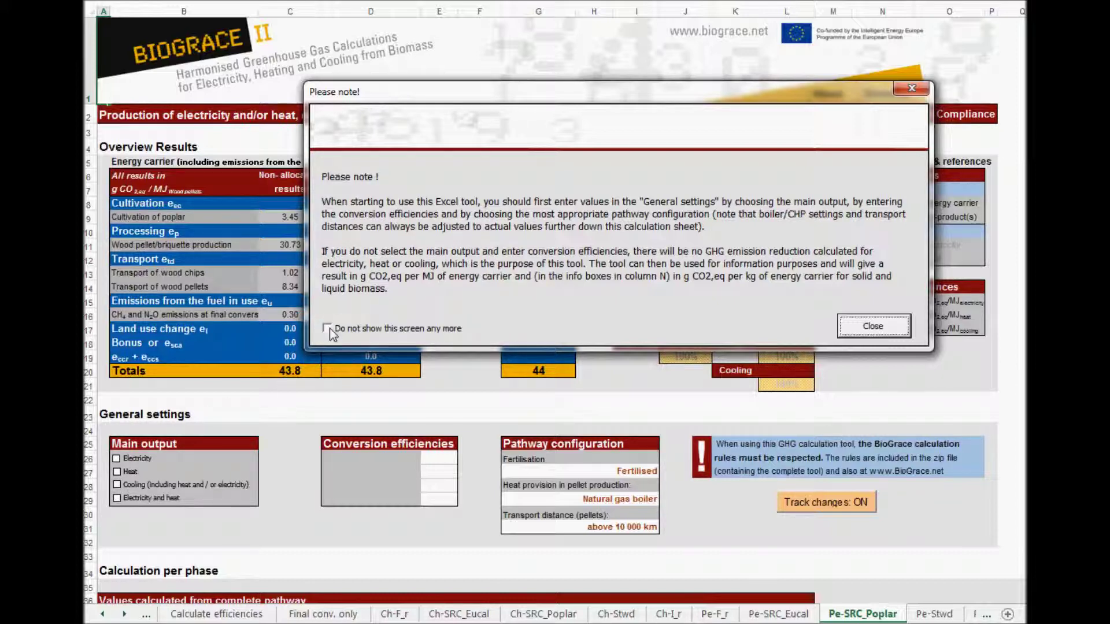
pyautogui.click(870, 327)
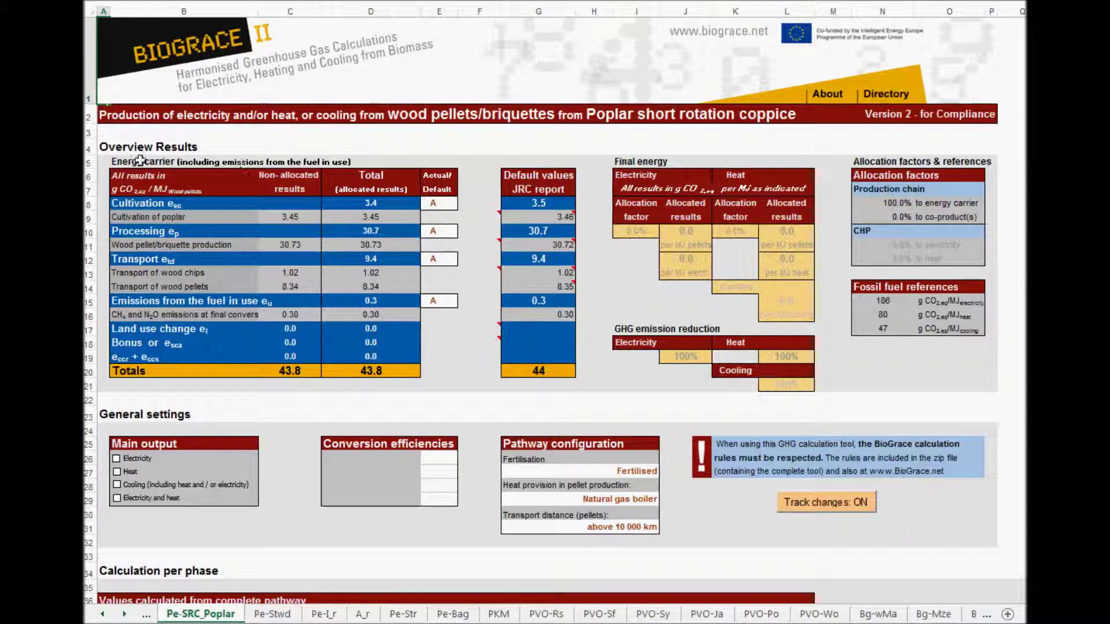
pyautogui.click(88, 148)
pyautogui.moveTo(88, 148); pyautogui.dragTo(89, 386)
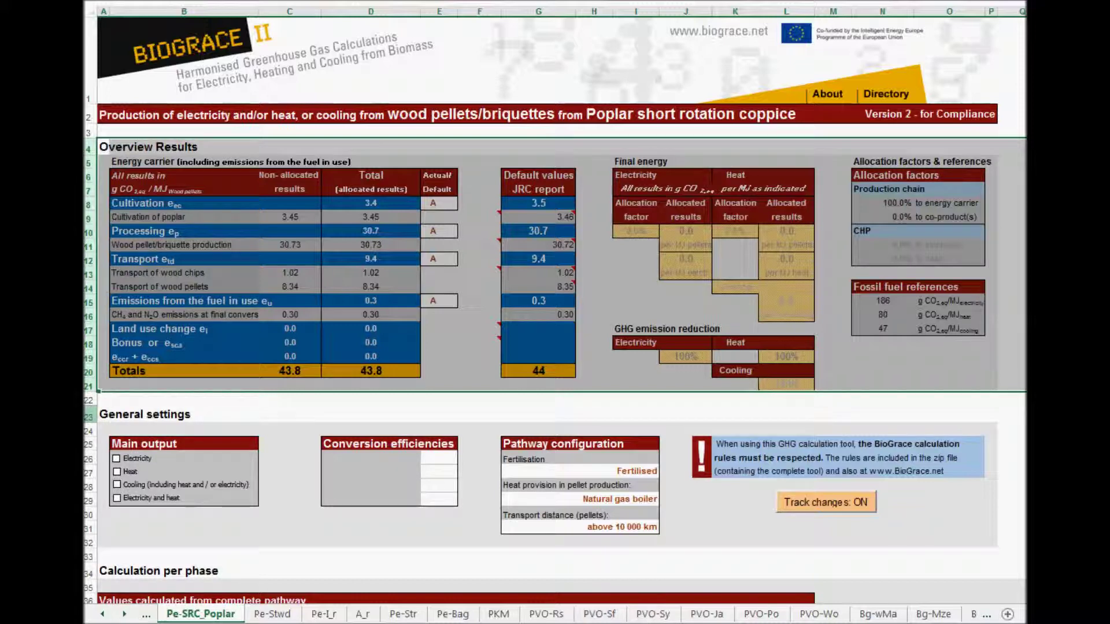
pyautogui.moveTo(90, 414); pyautogui.dragTo(95, 614)
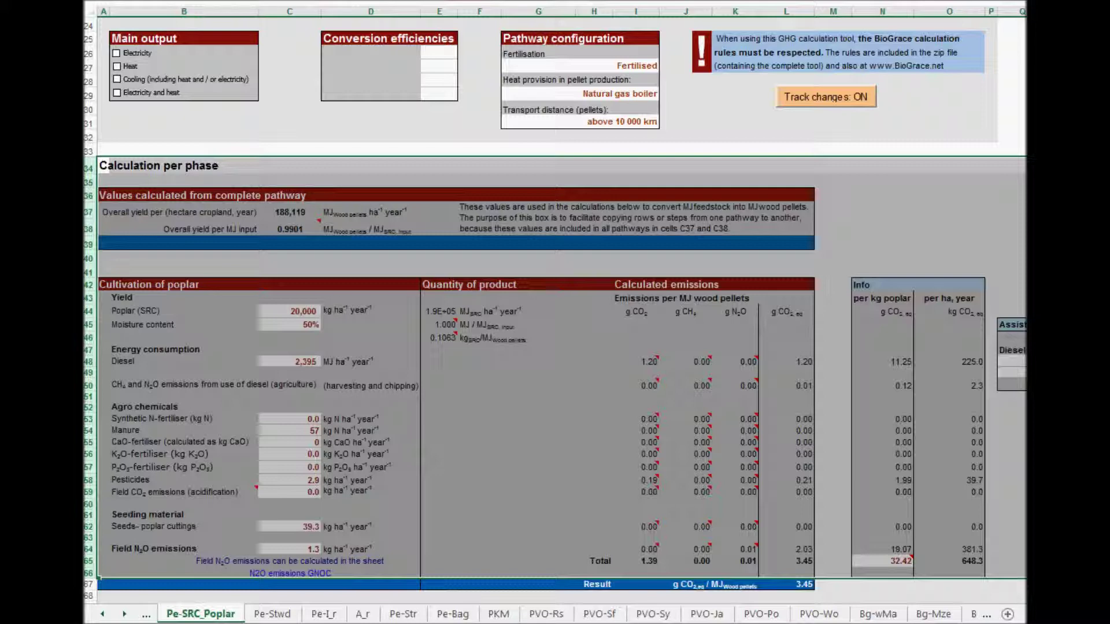
pyautogui.scroll(1, 555, 307)
pyautogui.scroll(8, 555, 312)
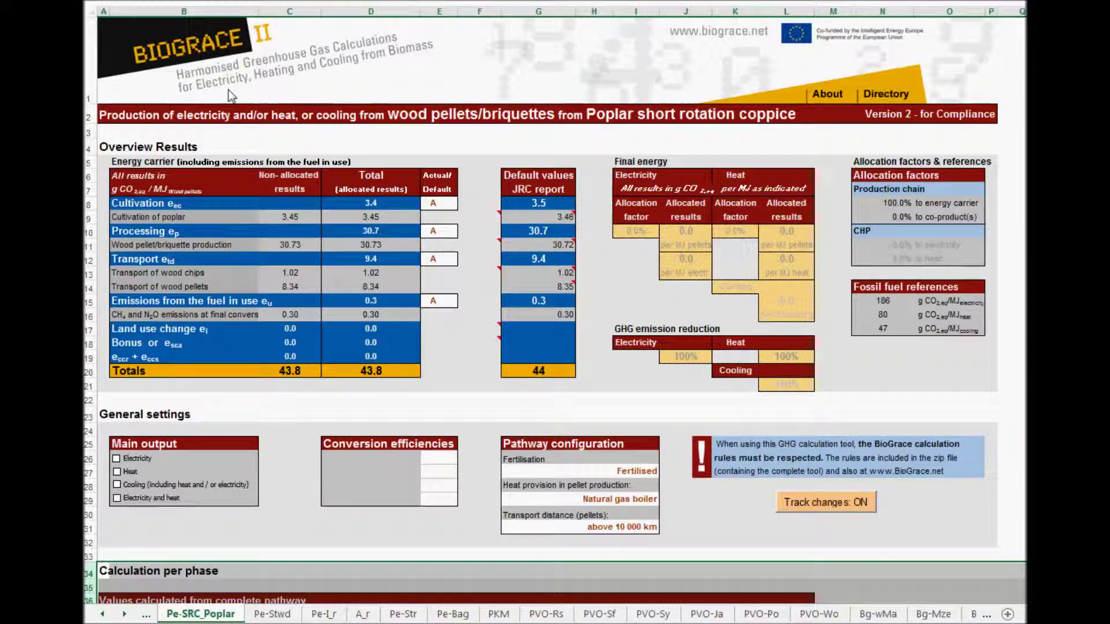
pyautogui.click(92, 112)
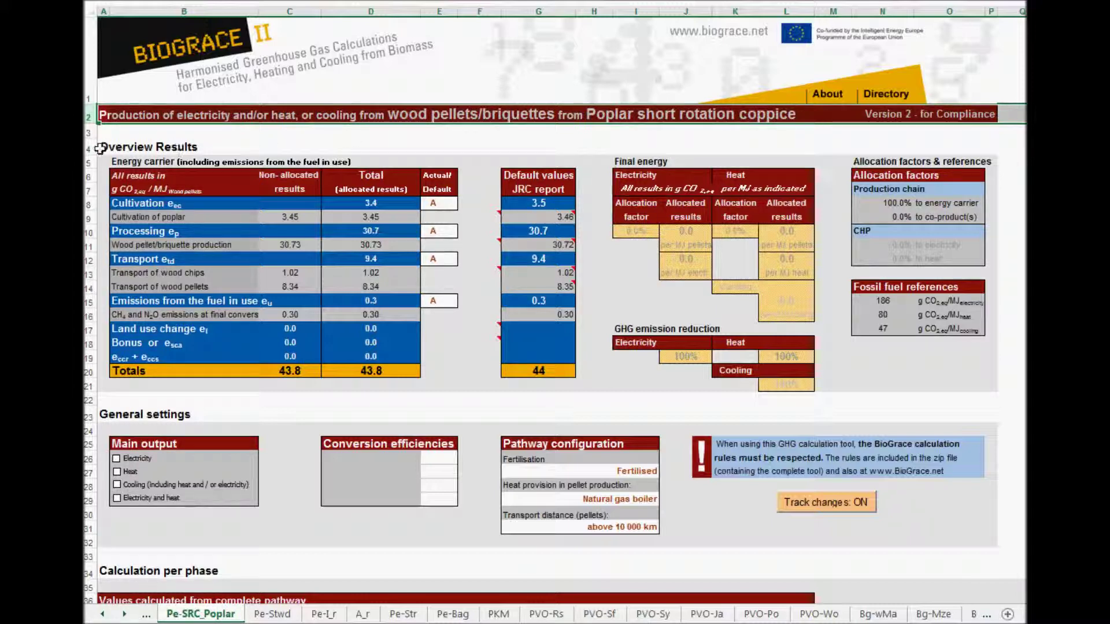
pyautogui.moveTo(88, 149); pyautogui.dragTo(85, 401)
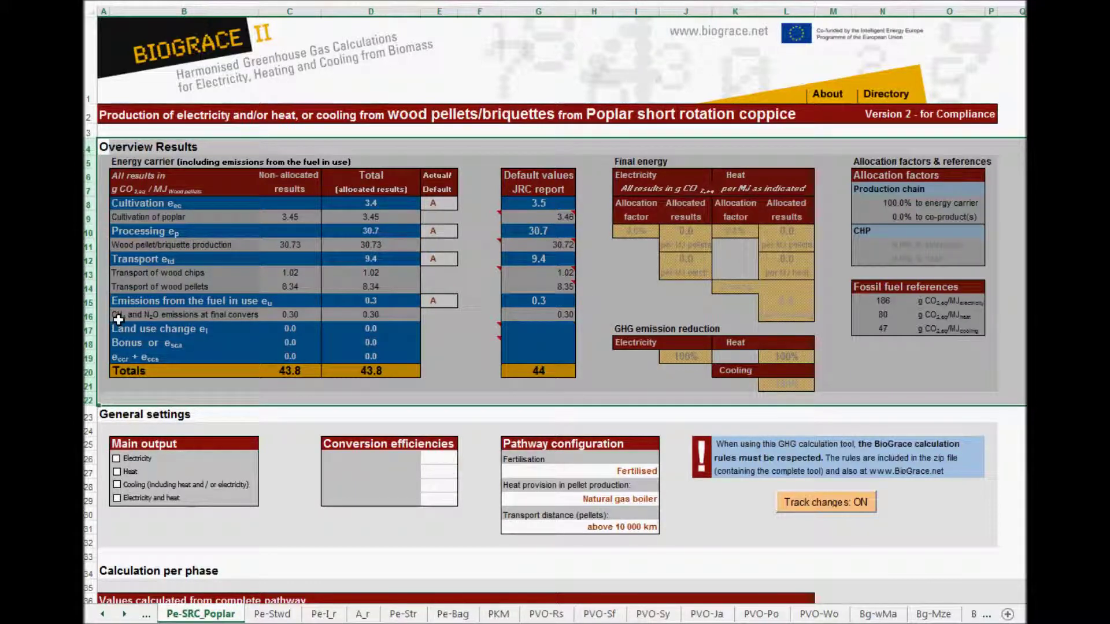
pyautogui.click(100, 206)
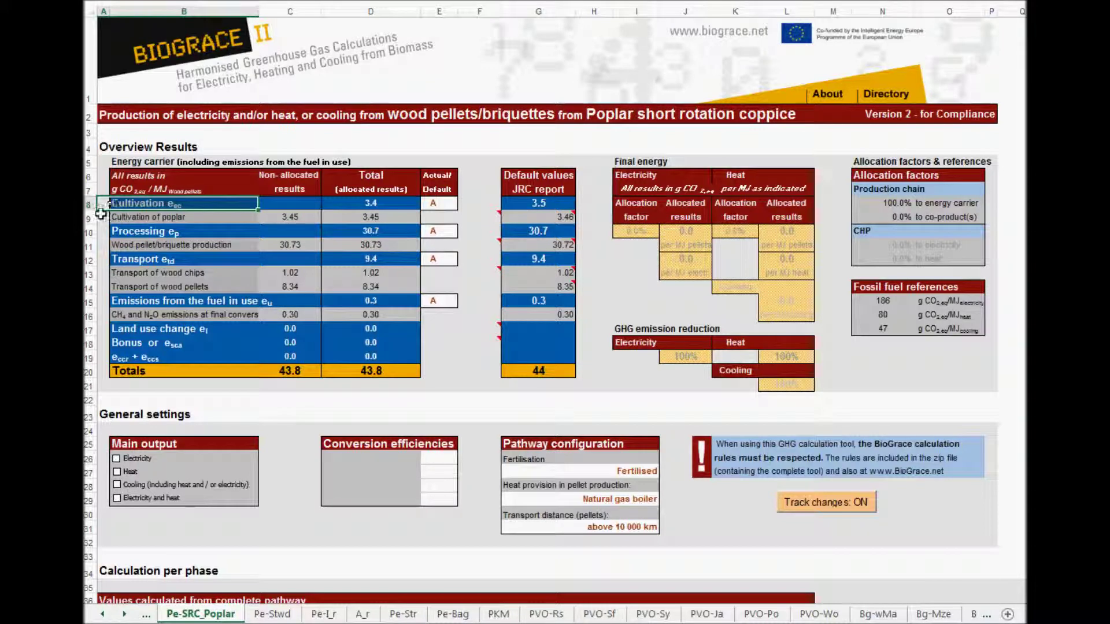
pyautogui.click(100, 233)
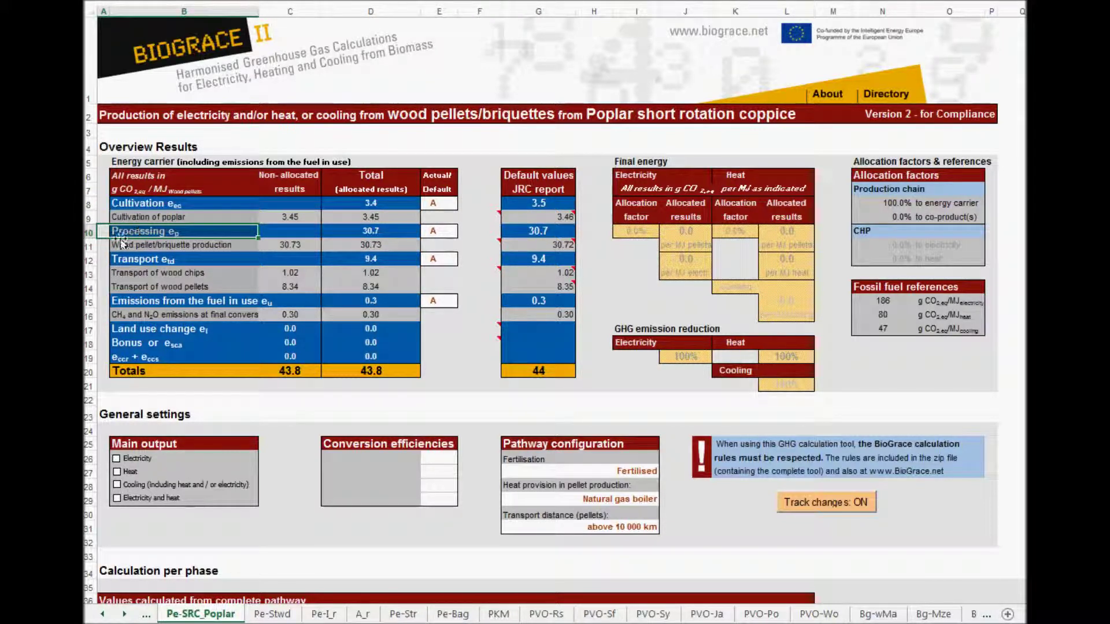
pyautogui.click(103, 259)
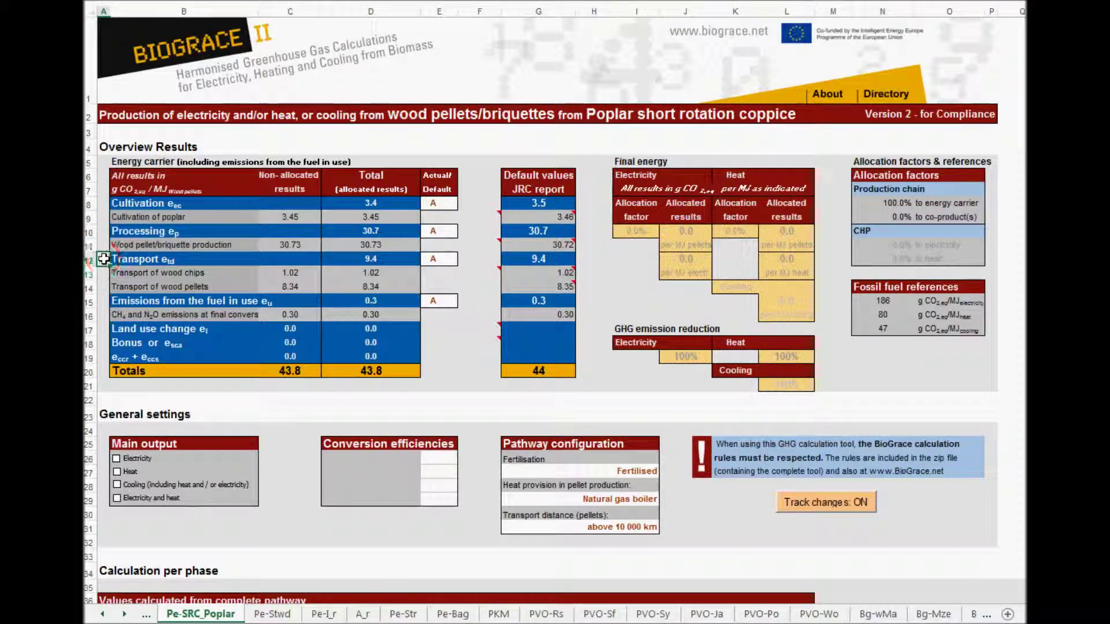
pyautogui.click(120, 302)
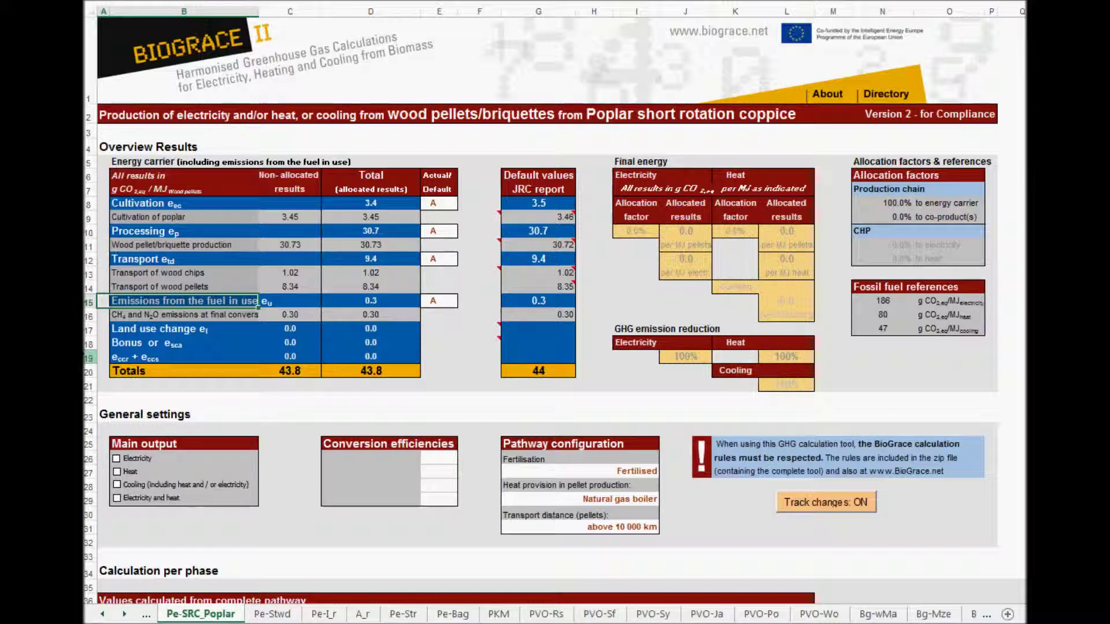
pyautogui.click(113, 220)
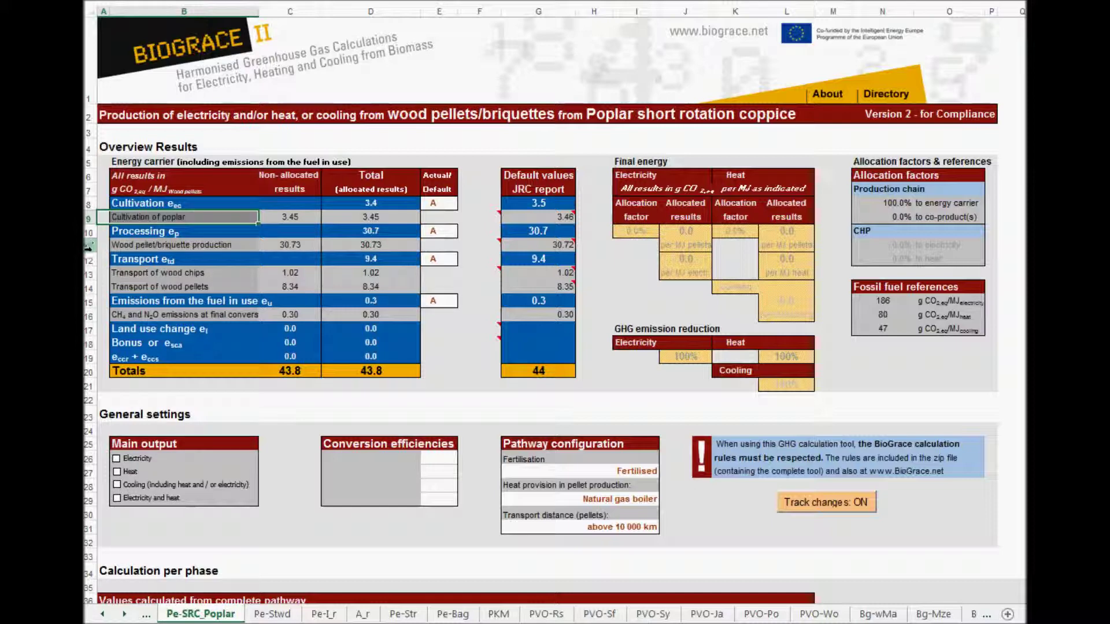
pyautogui.click(113, 274)
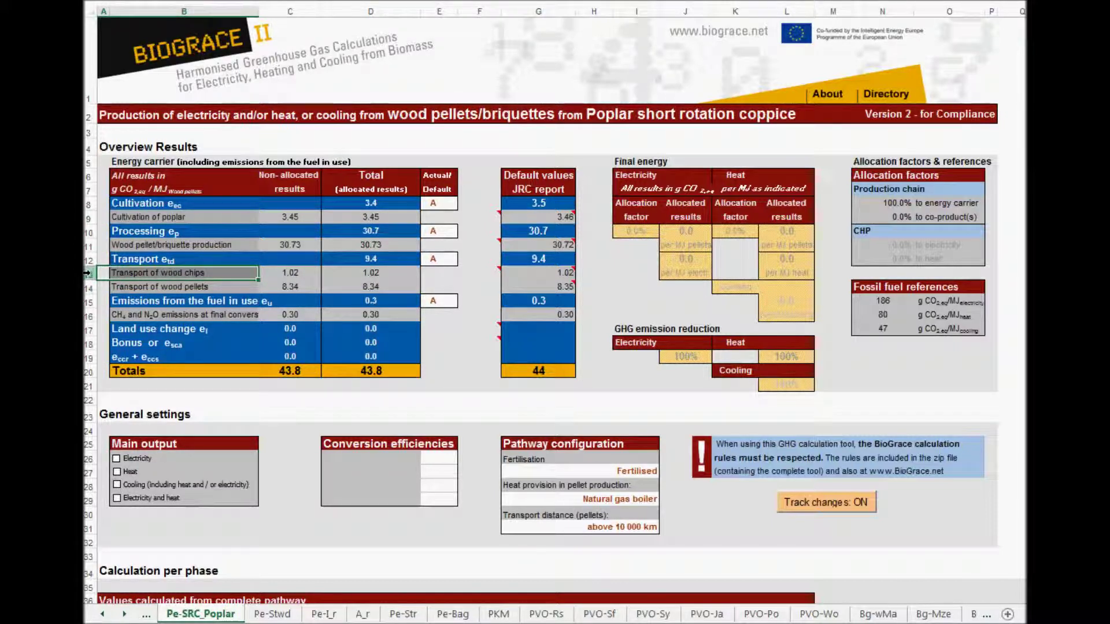
pyautogui.moveTo(108, 245); pyautogui.dragTo(106, 244)
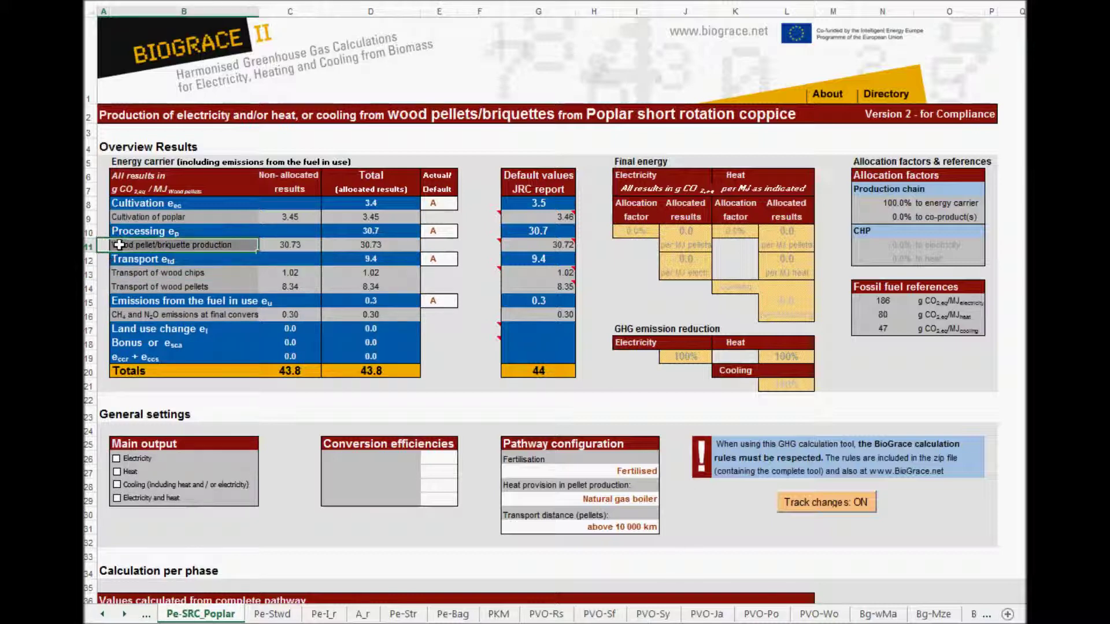
pyautogui.click(101, 288)
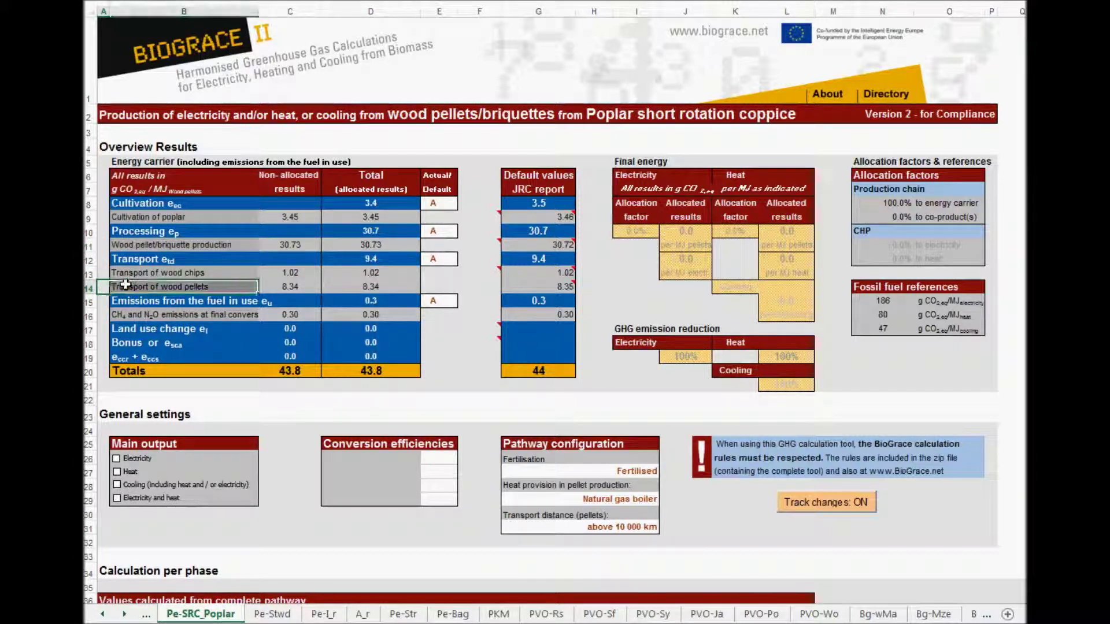
pyautogui.click(102, 314)
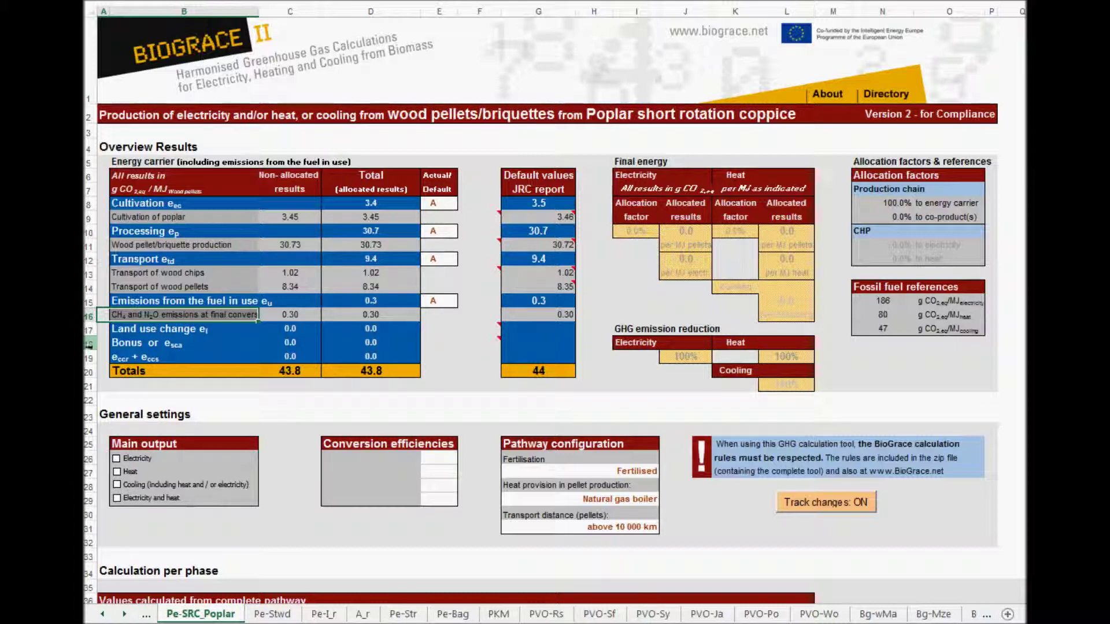
pyautogui.moveTo(290, 175); pyautogui.dragTo(295, 373)
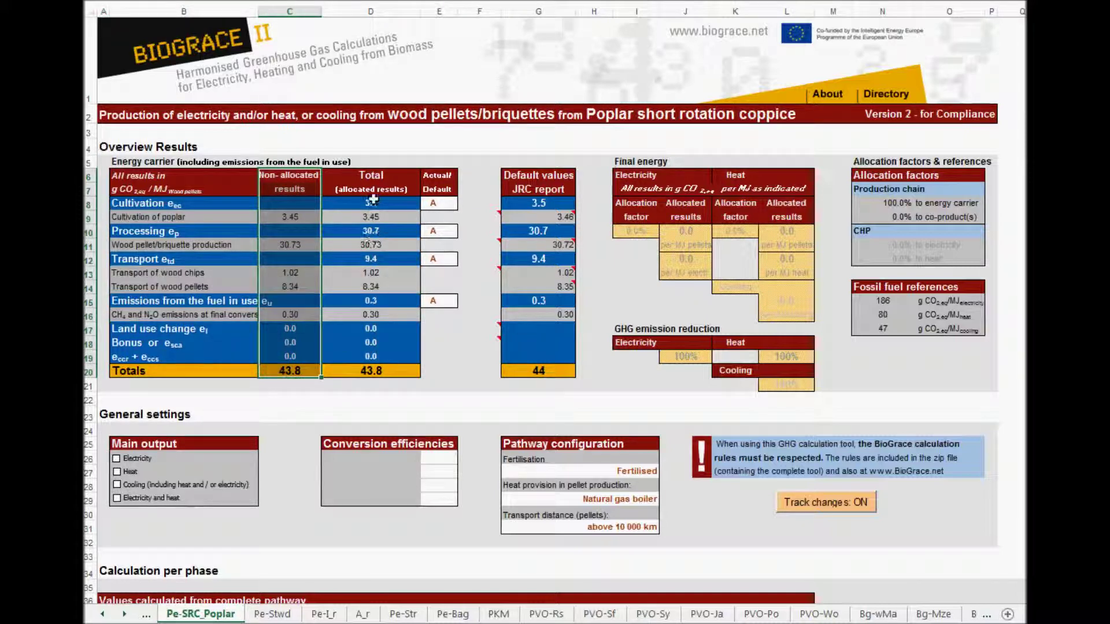
pyautogui.moveTo(384, 176); pyautogui.dragTo(372, 370)
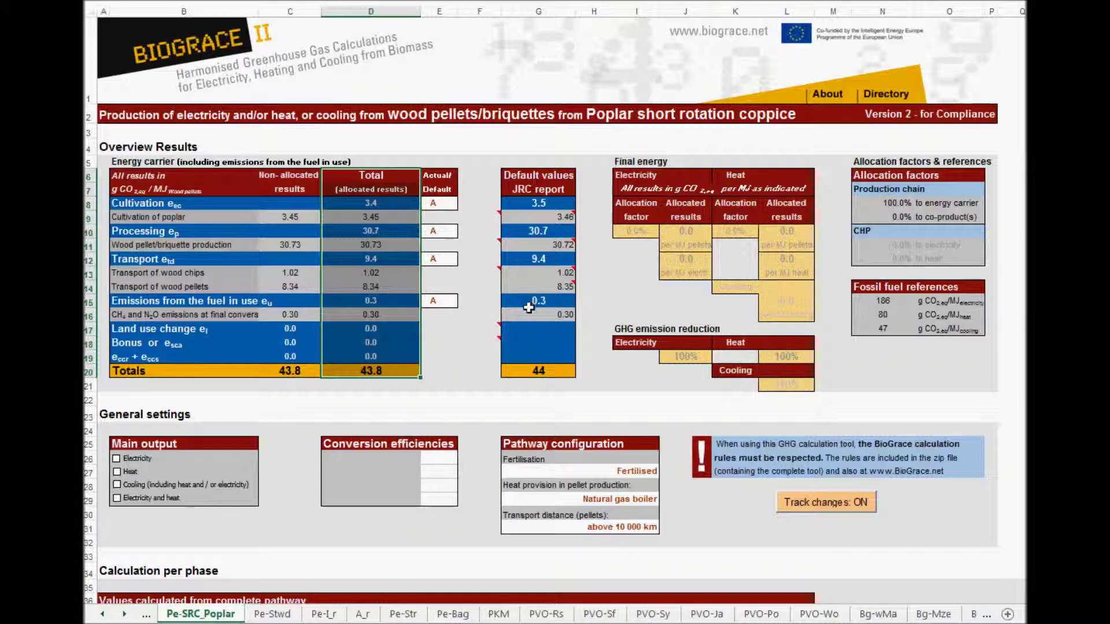
pyautogui.click(925, 315)
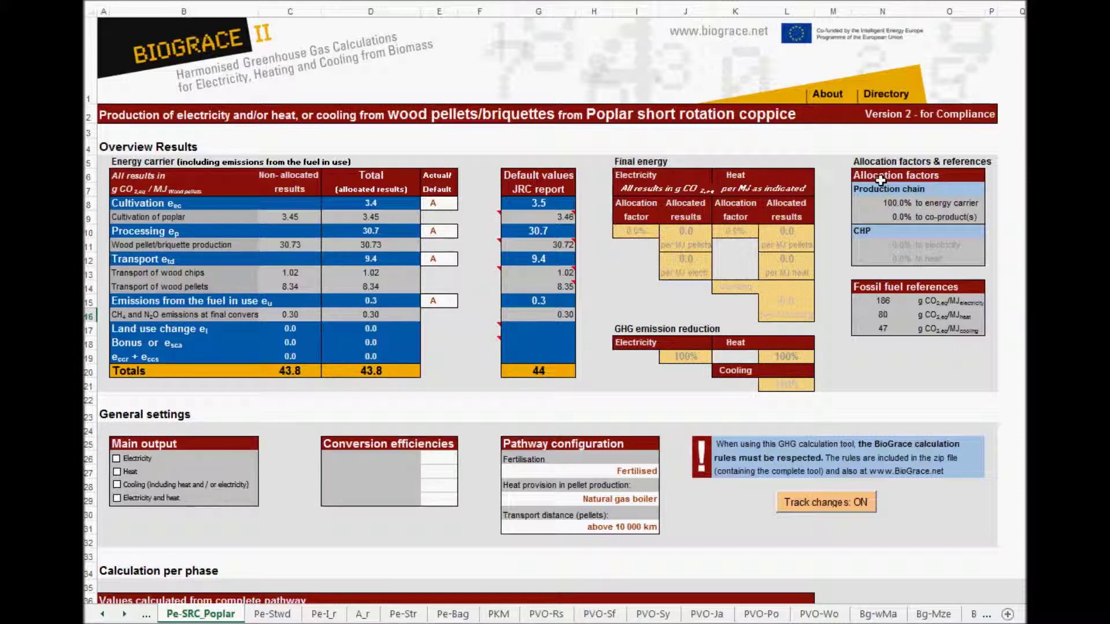
pyautogui.moveTo(362, 176); pyautogui.dragTo(359, 376)
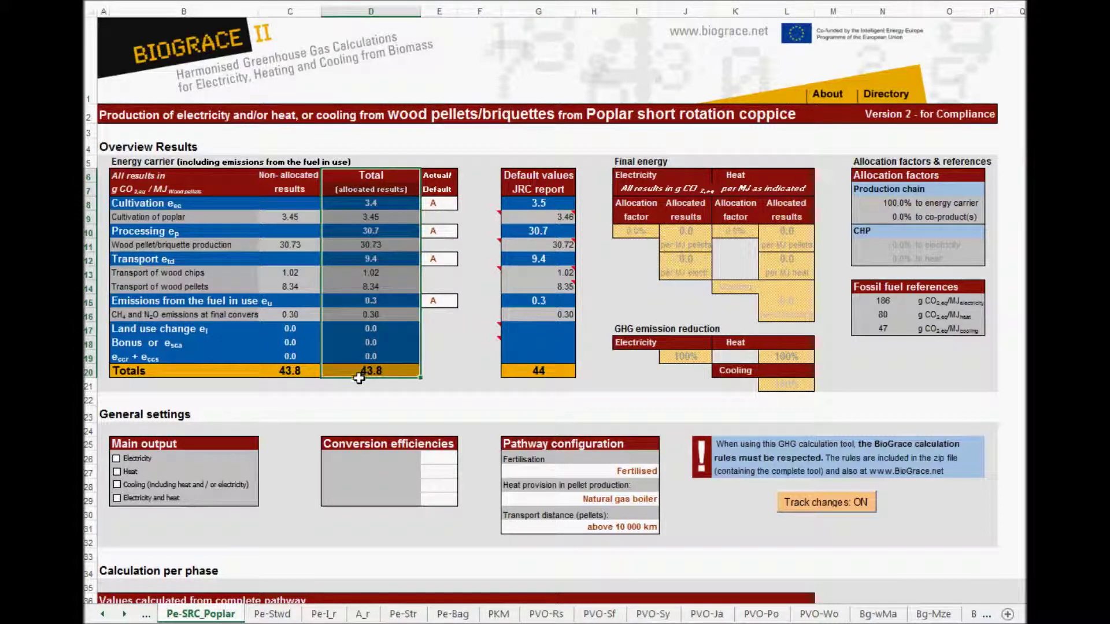
pyautogui.click(139, 192)
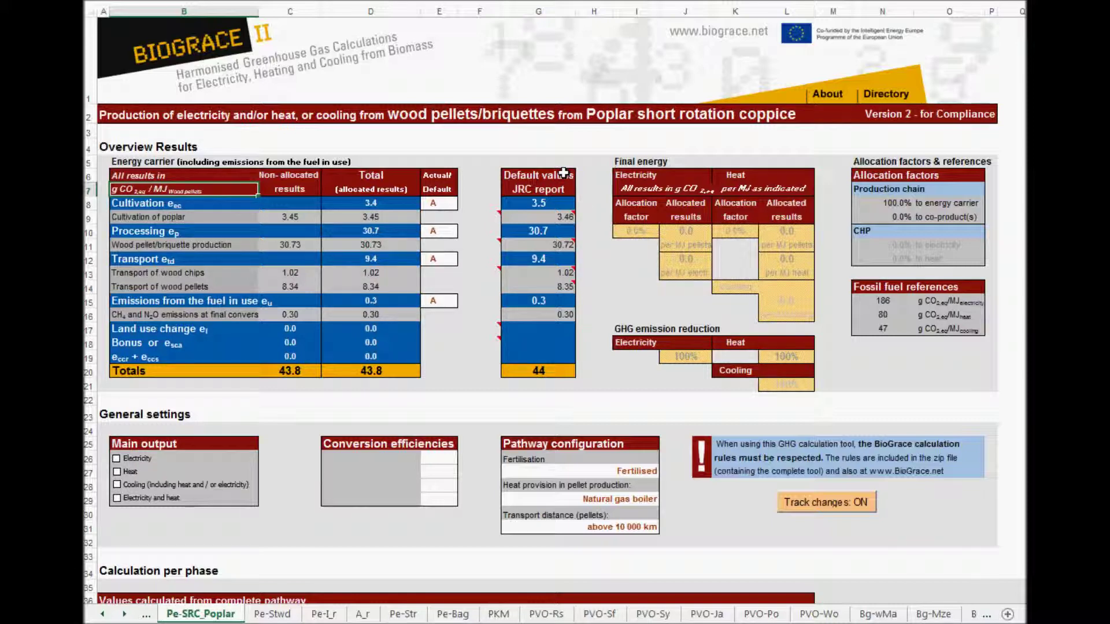
pyautogui.moveTo(563, 173); pyautogui.dragTo(539, 386)
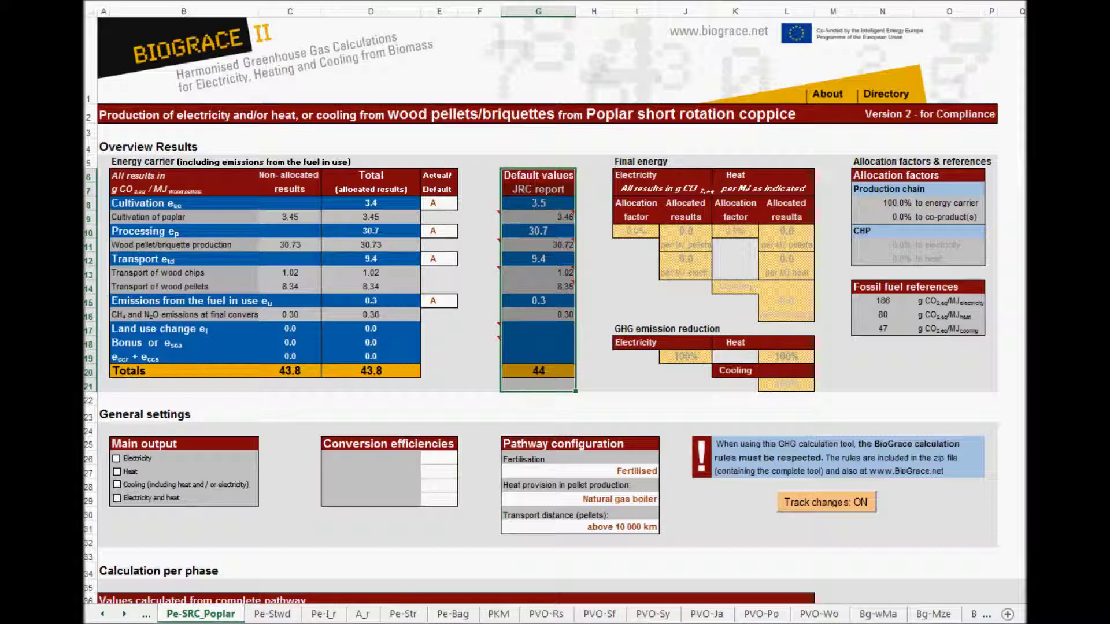
pyautogui.click(735, 301)
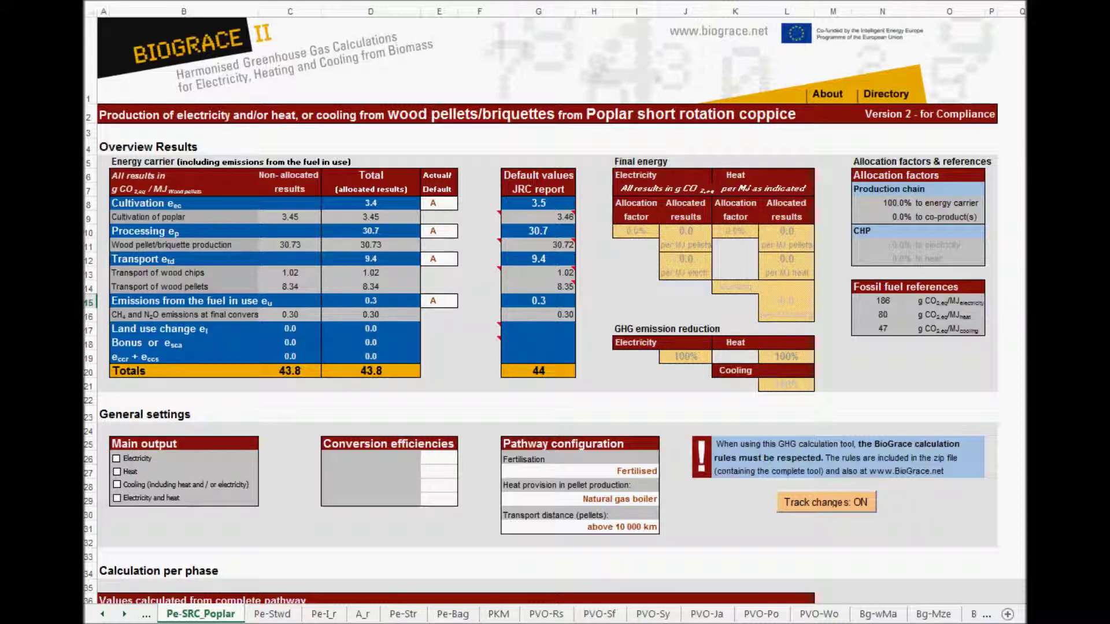
pyautogui.moveTo(436, 155); pyautogui.dragTo(446, 332)
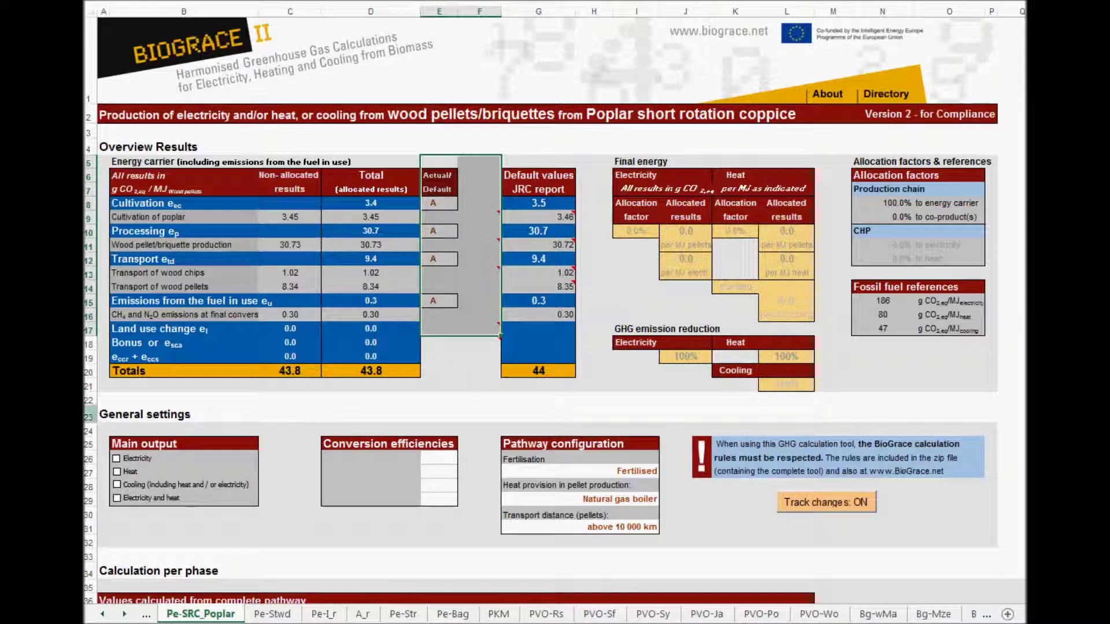
# Highlight General settings rows 23–32 and tick Electricity in the Main output box
pyautogui.moveTo(89, 415); pyautogui.dragTo(98, 558)
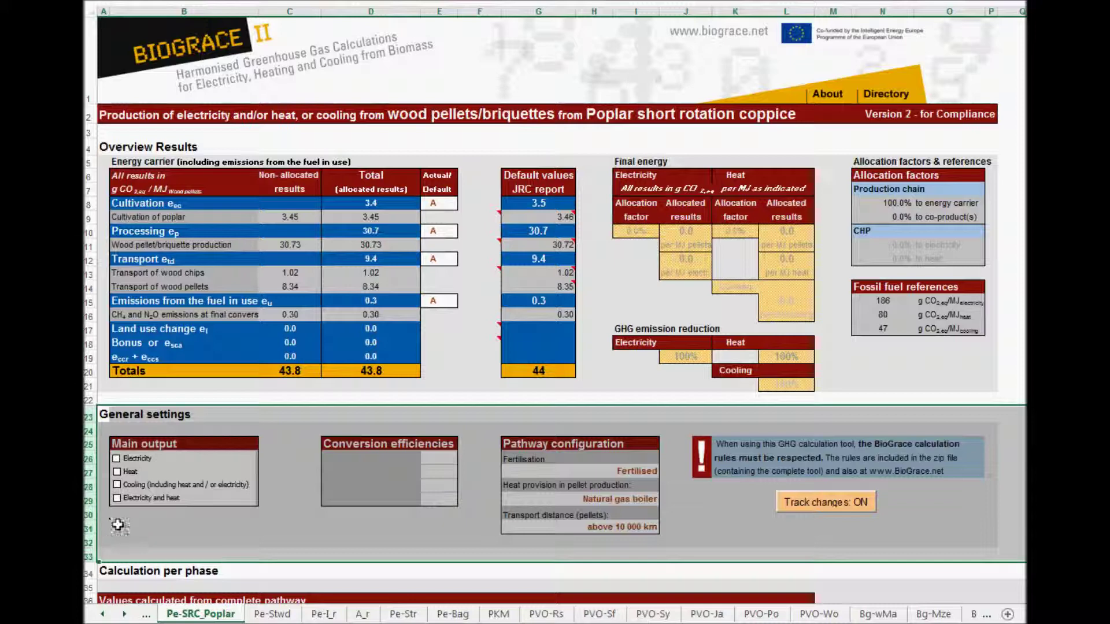
pyautogui.click(200, 444)
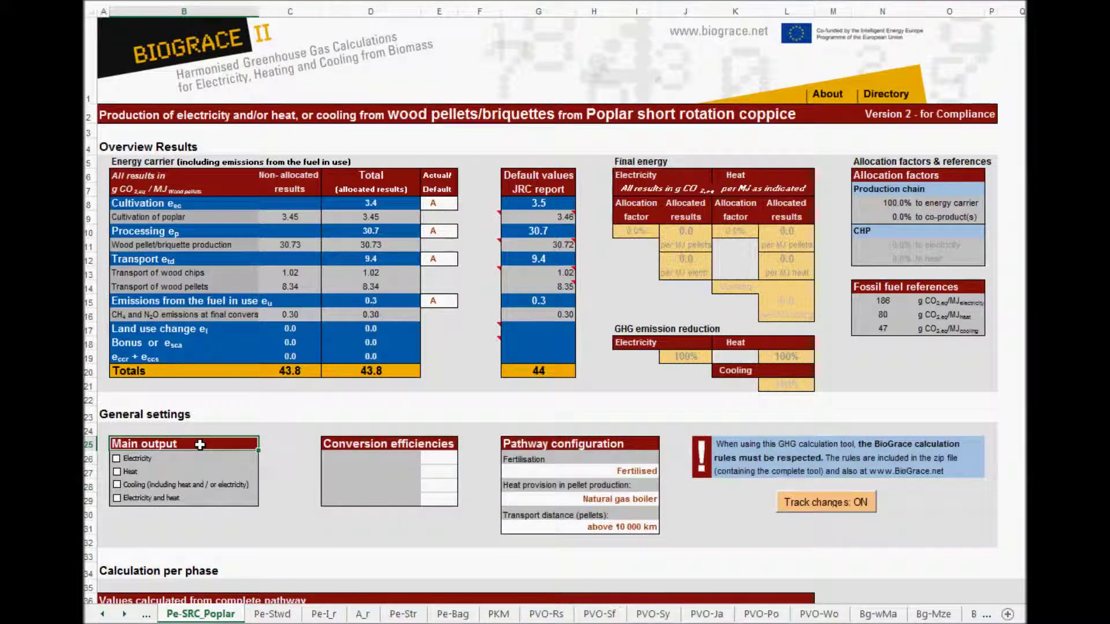
pyautogui.click(116, 459)
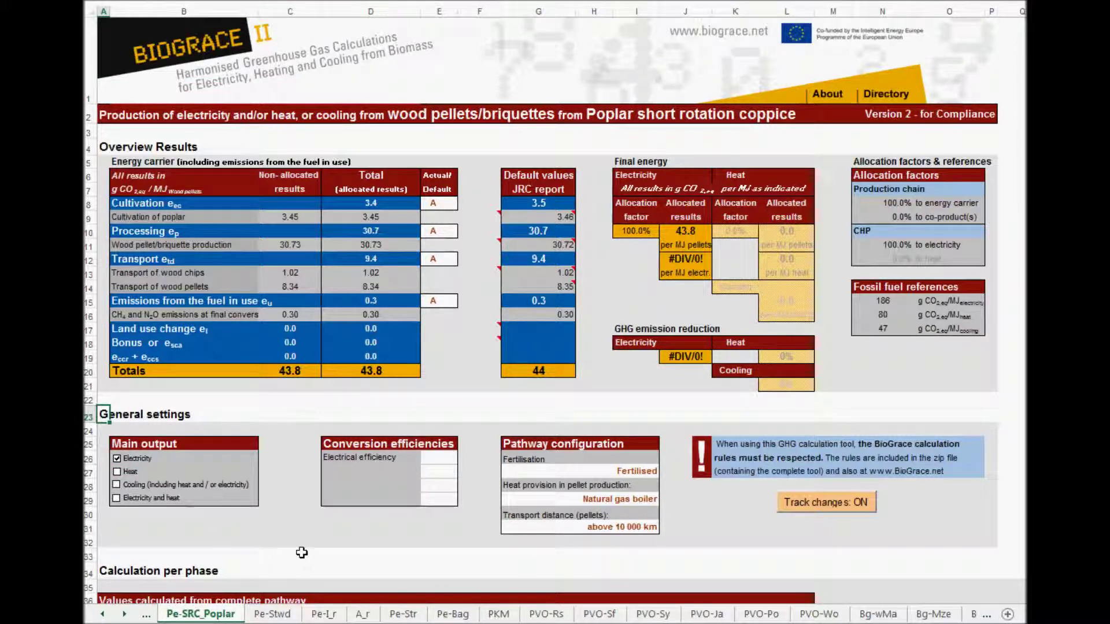
# Enter 35 as the Electrical efficiency in cell E26 under Conversion efficiencies
pyautogui.click(428, 440)
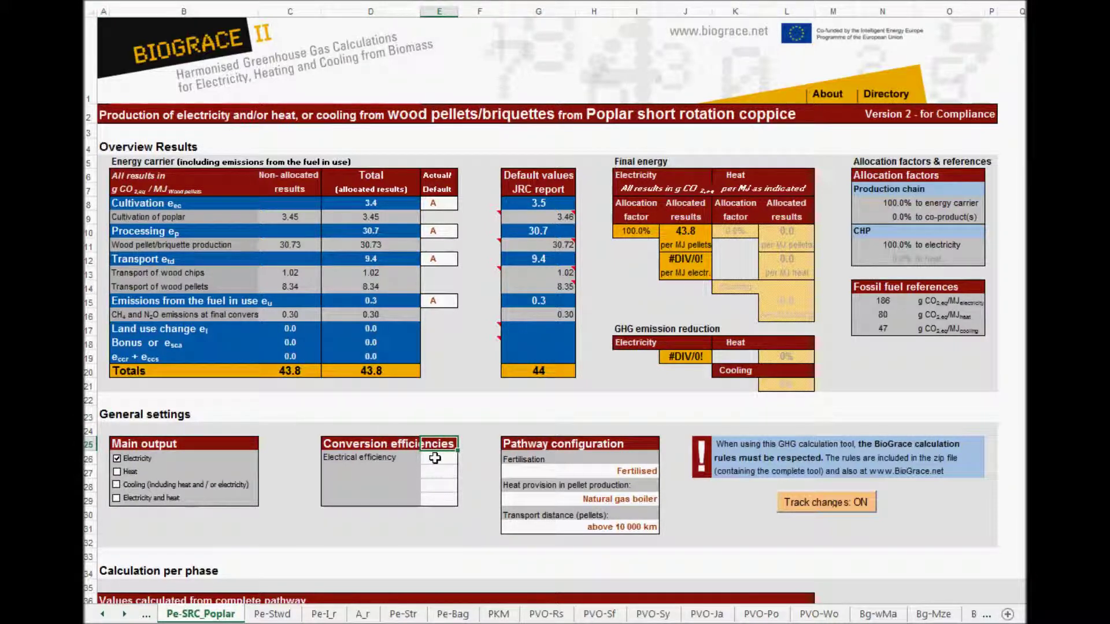
pyautogui.click(436, 458)
pyautogui.write('35')
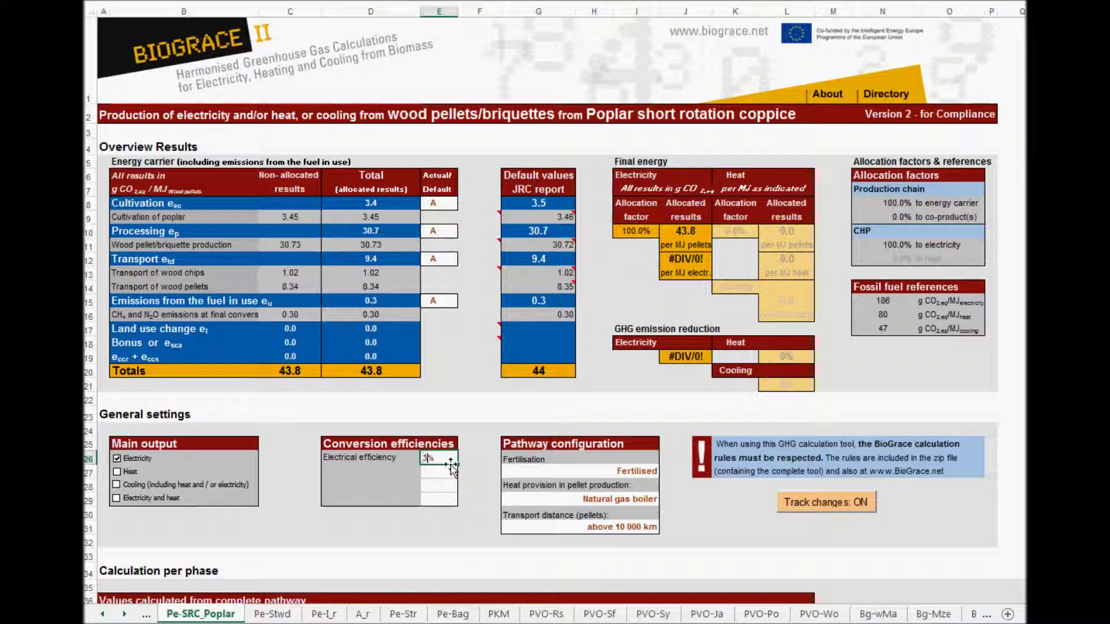
pyautogui.press('Return')
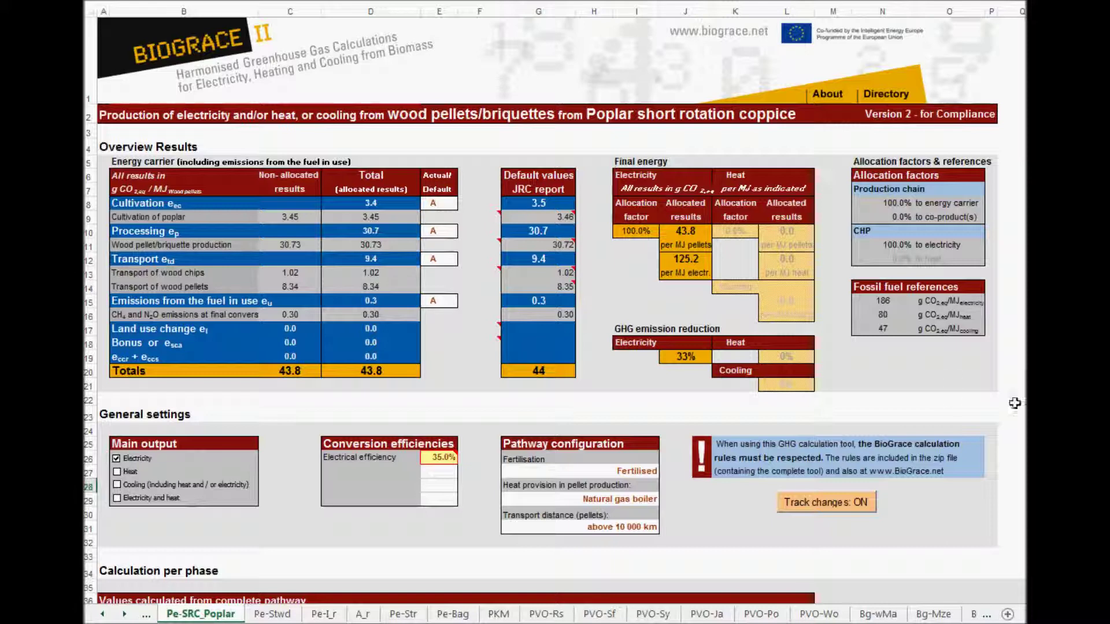
# Point out the 43.8 total, the efficiency setting and the 186 fossil fuel reference
pyautogui.click(396, 372)
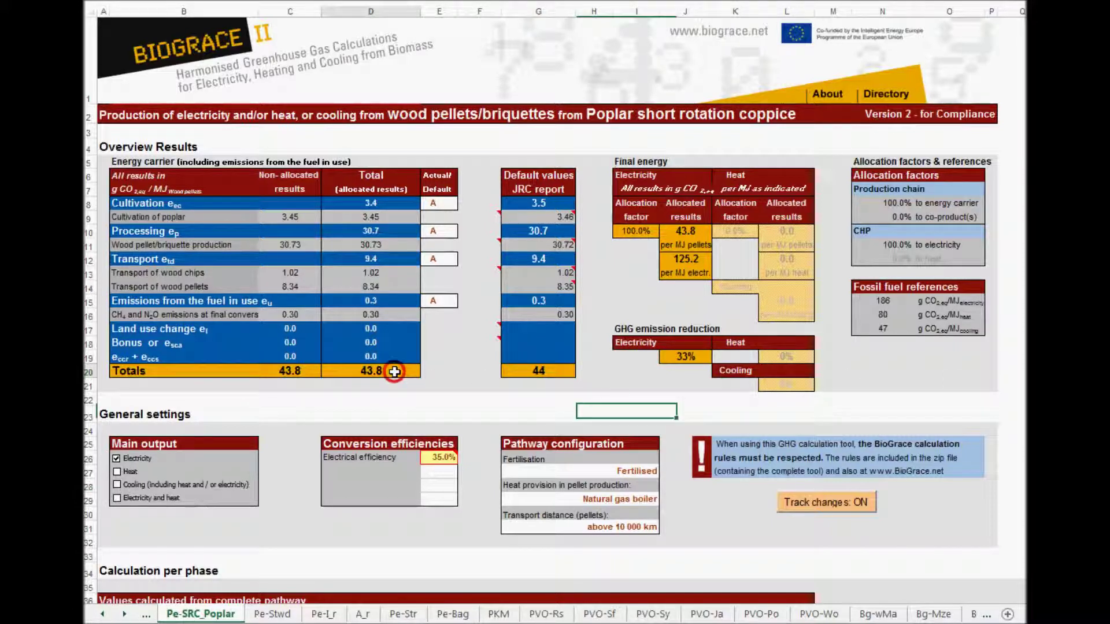
pyautogui.click(402, 457)
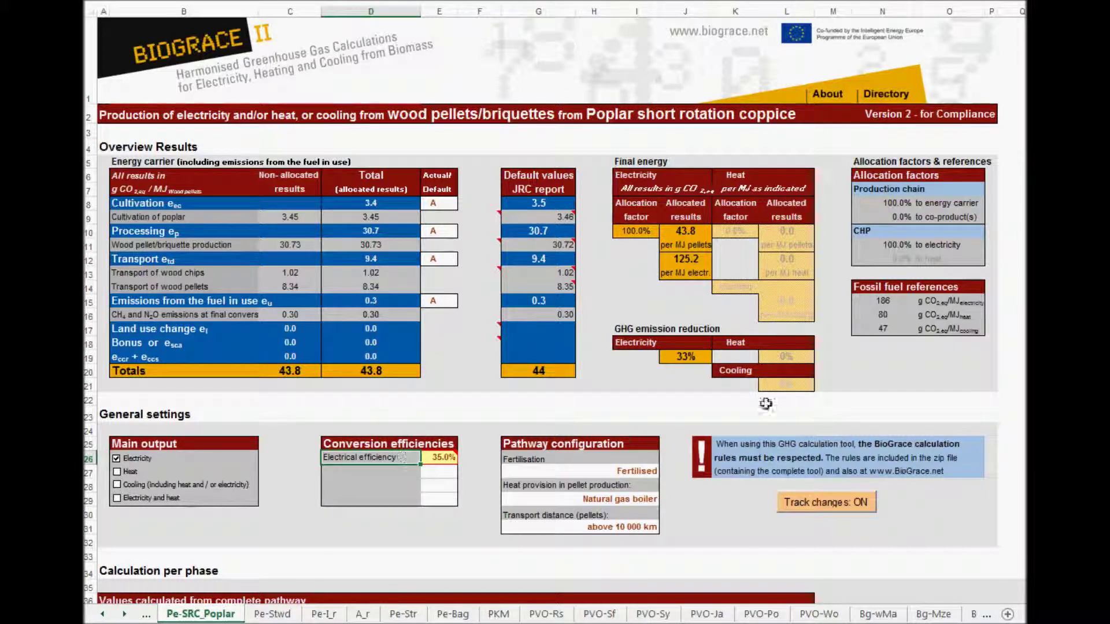
pyautogui.click(883, 300)
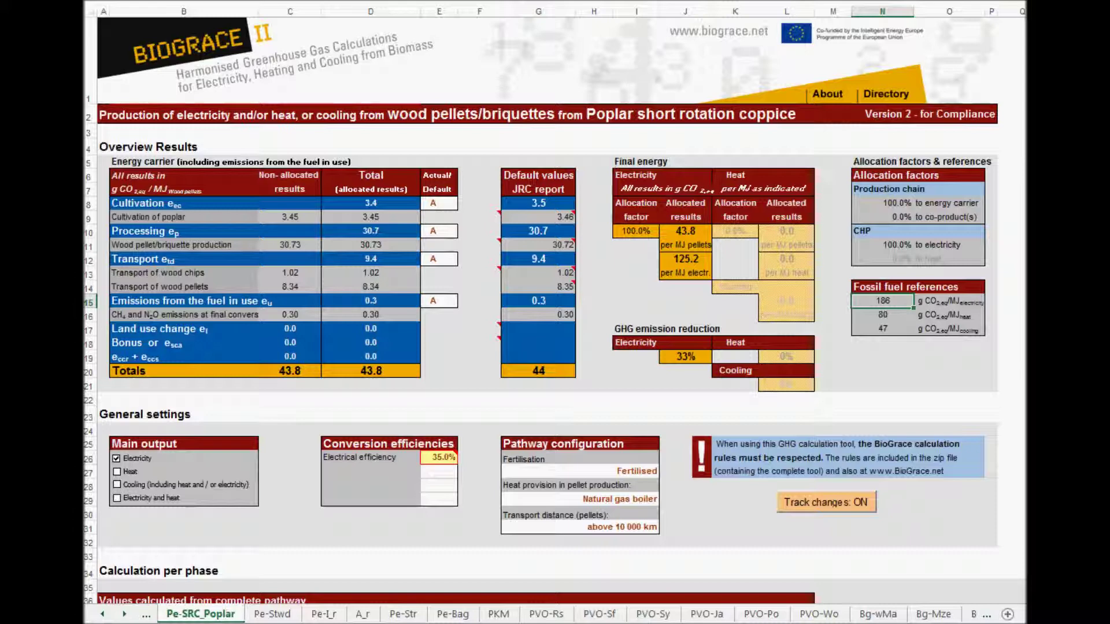
pyautogui.click(674, 358)
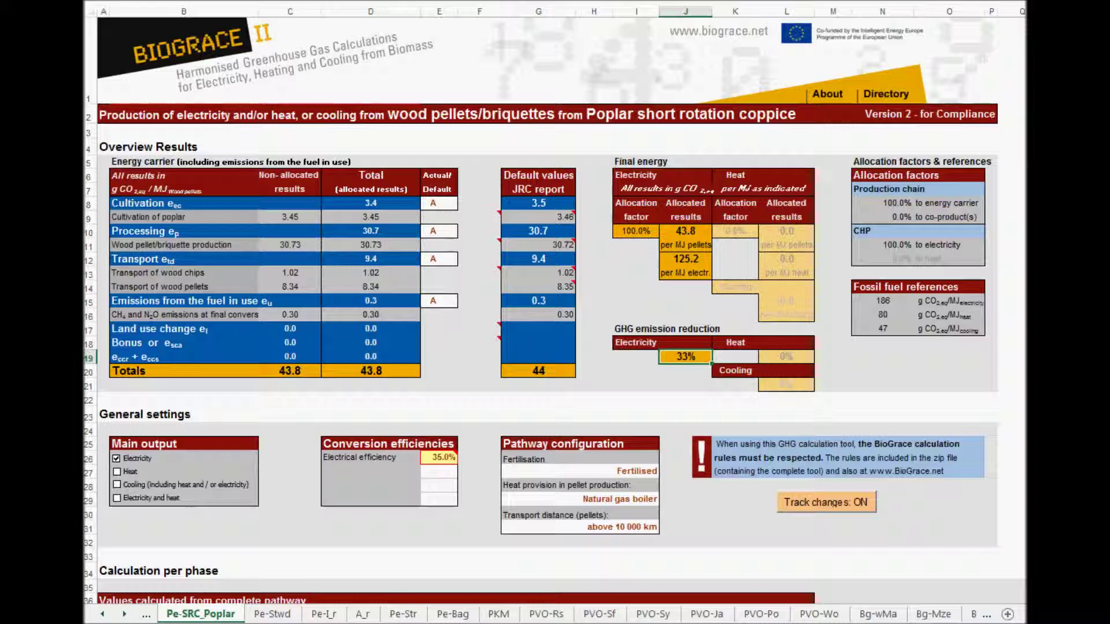
pyautogui.moveTo(522, 442); pyautogui.dragTo(655, 446)
pyautogui.click(605, 471)
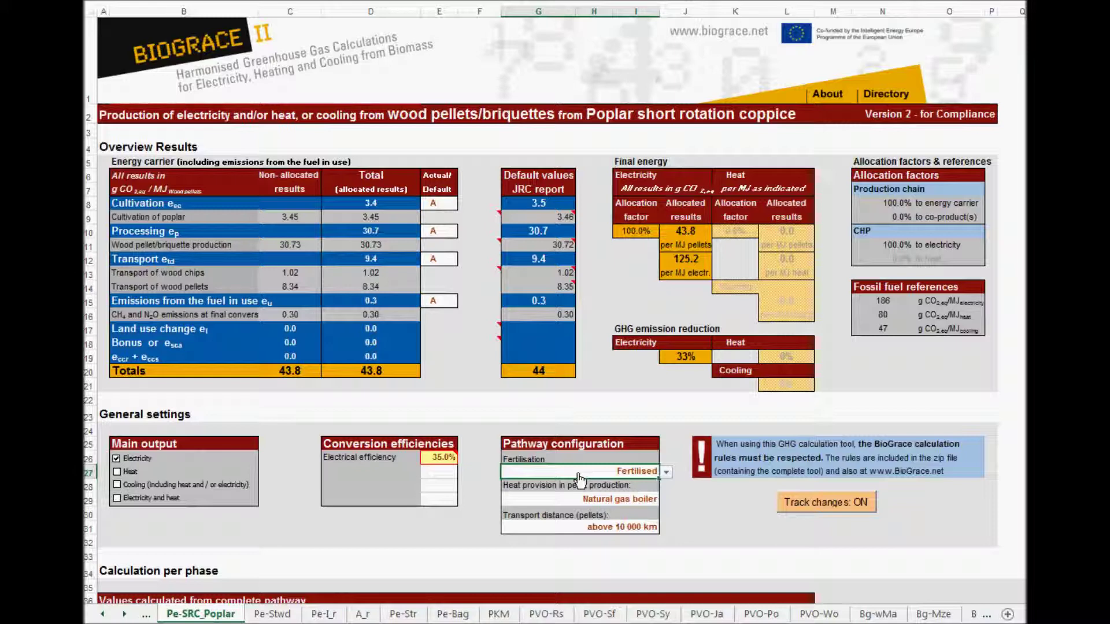
pyautogui.click(551, 501)
pyautogui.hotkey('alt', 'Down')
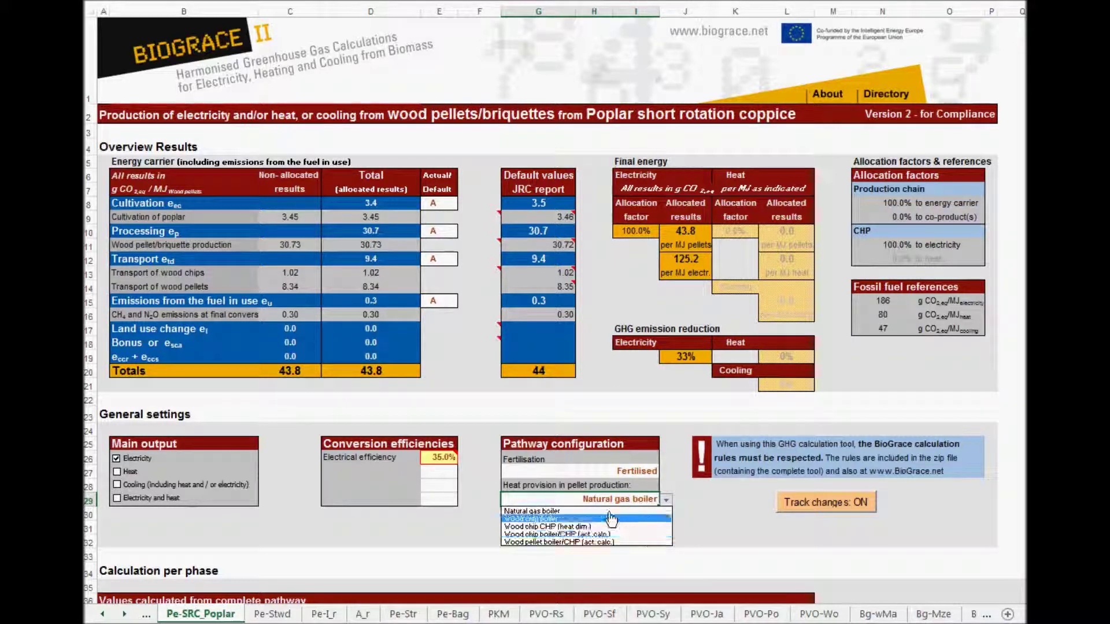
pyautogui.press('Escape')
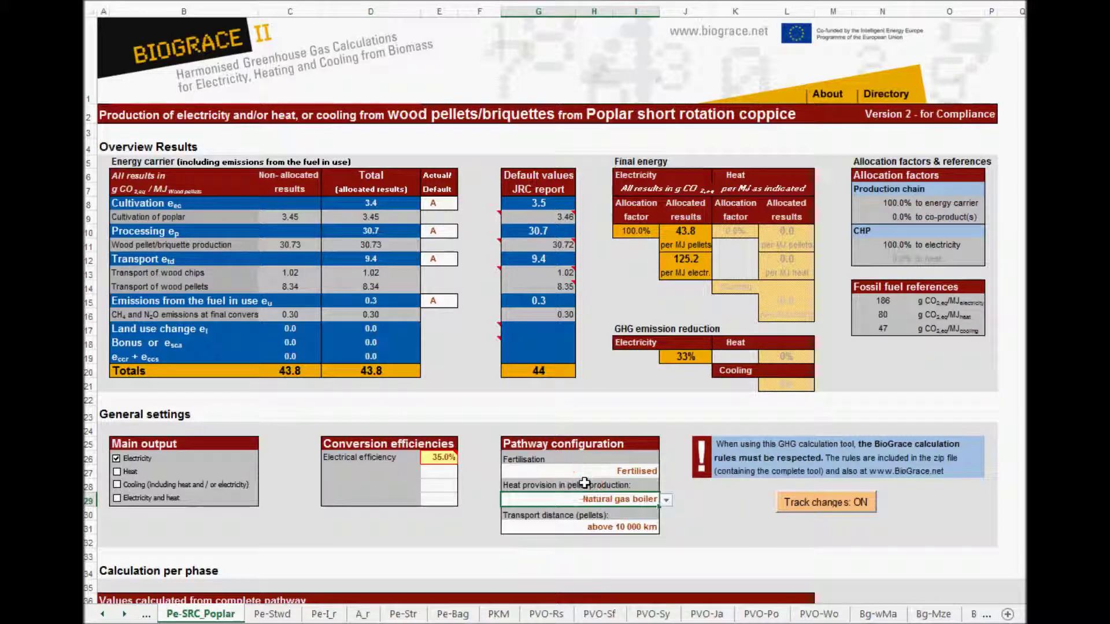
pyautogui.click(567, 524)
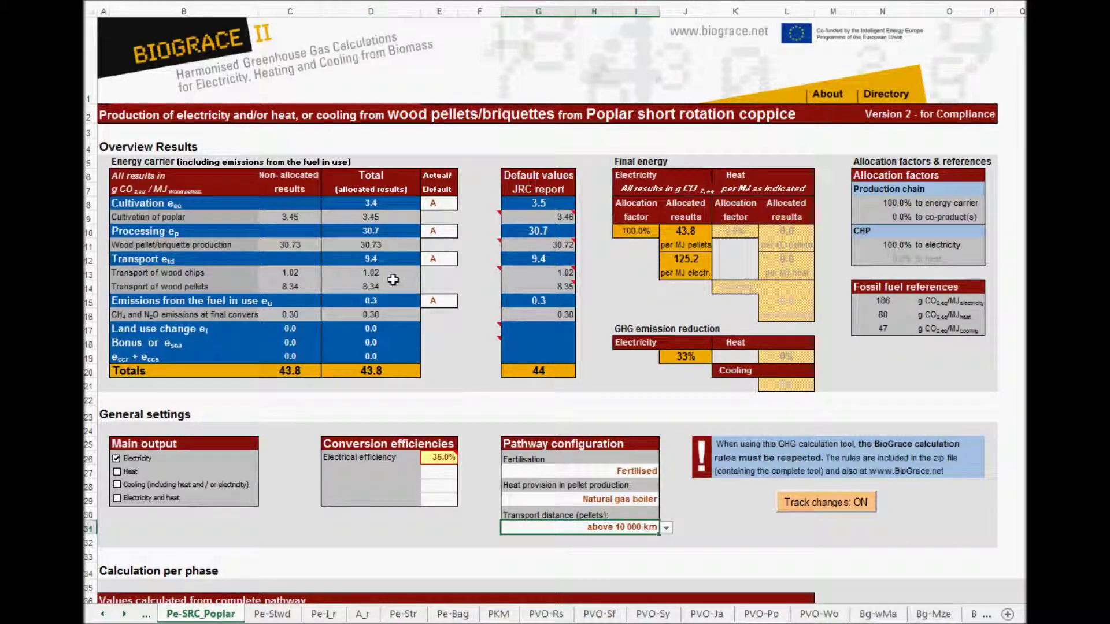
# Highlight the transport results, then set Transport distance (pellets) to '1 - 500 km'
pyautogui.moveTo(398, 259); pyautogui.dragTo(397, 283)
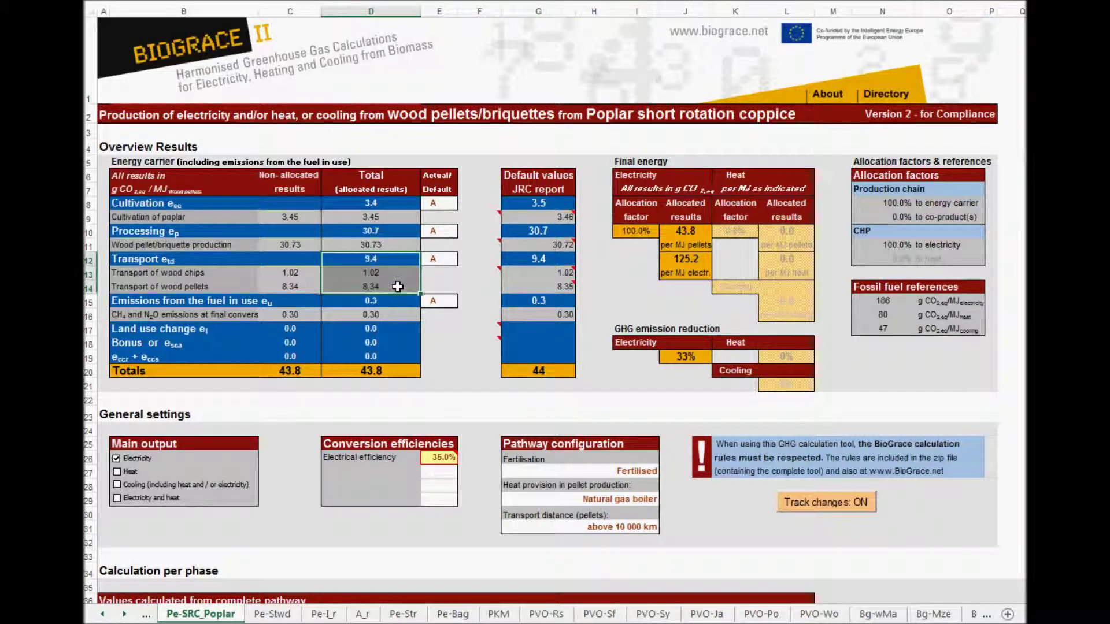
pyautogui.click(639, 531)
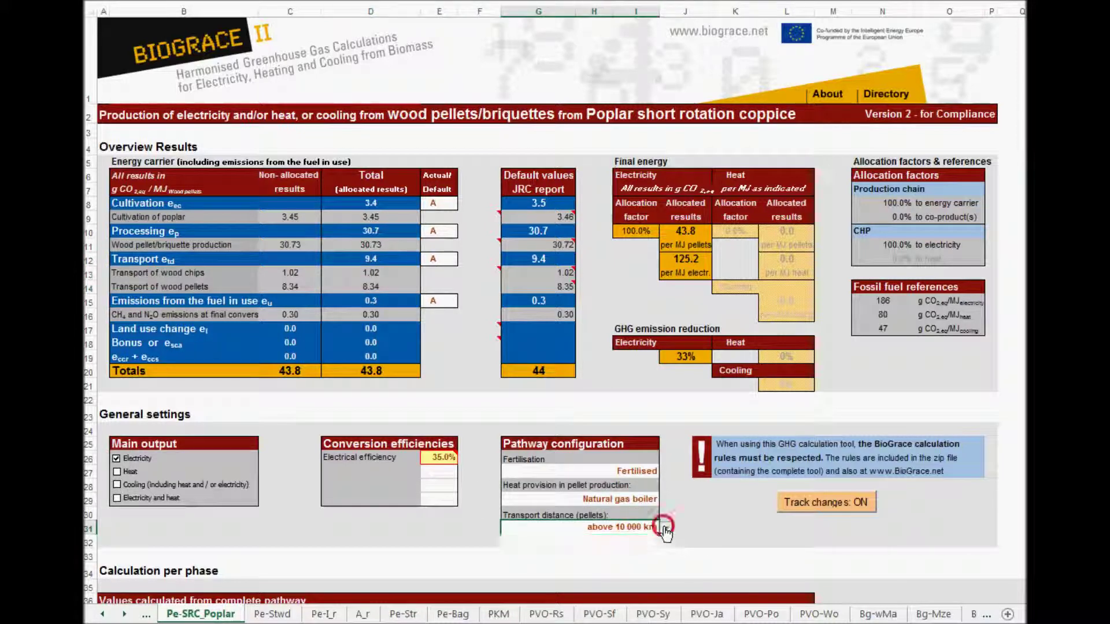
pyautogui.click(666, 528)
pyautogui.click(609, 539)
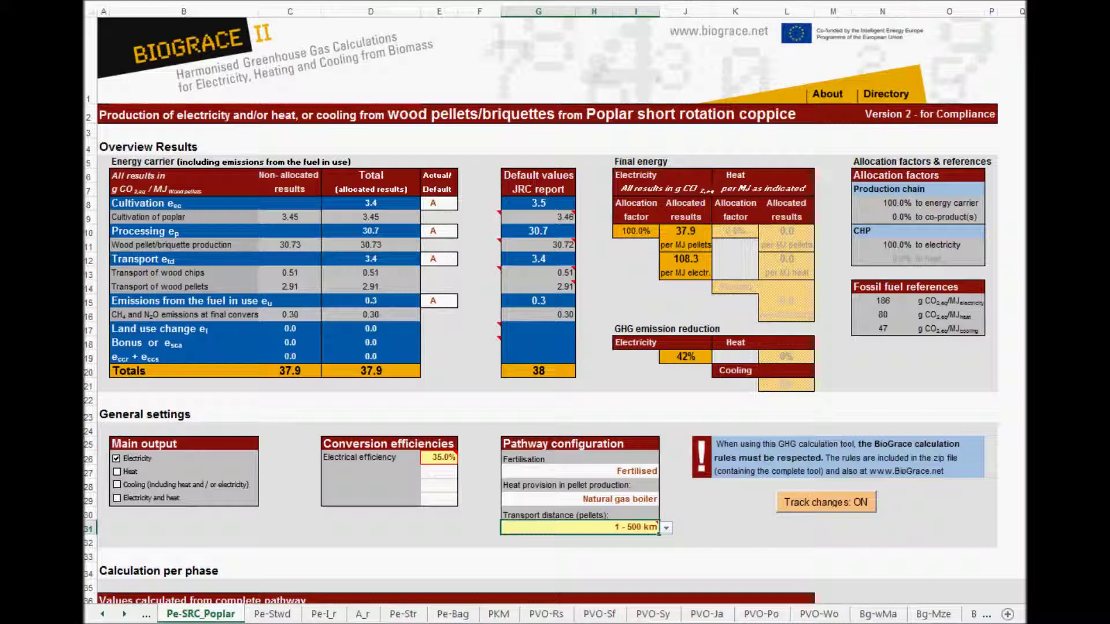
pyautogui.press('Tab')
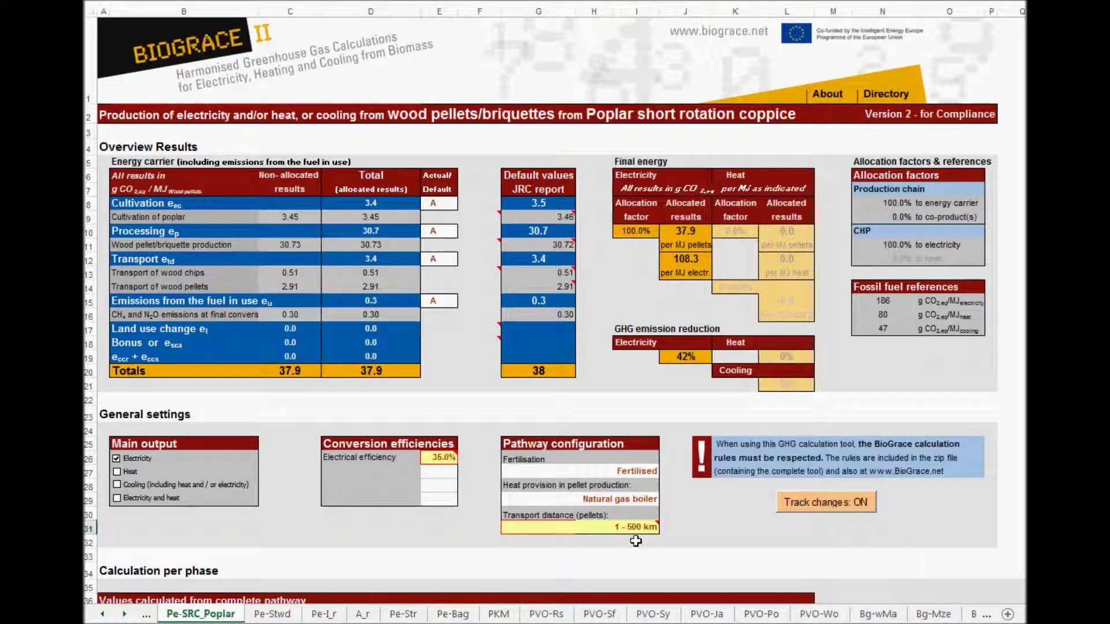
pyautogui.click(526, 526)
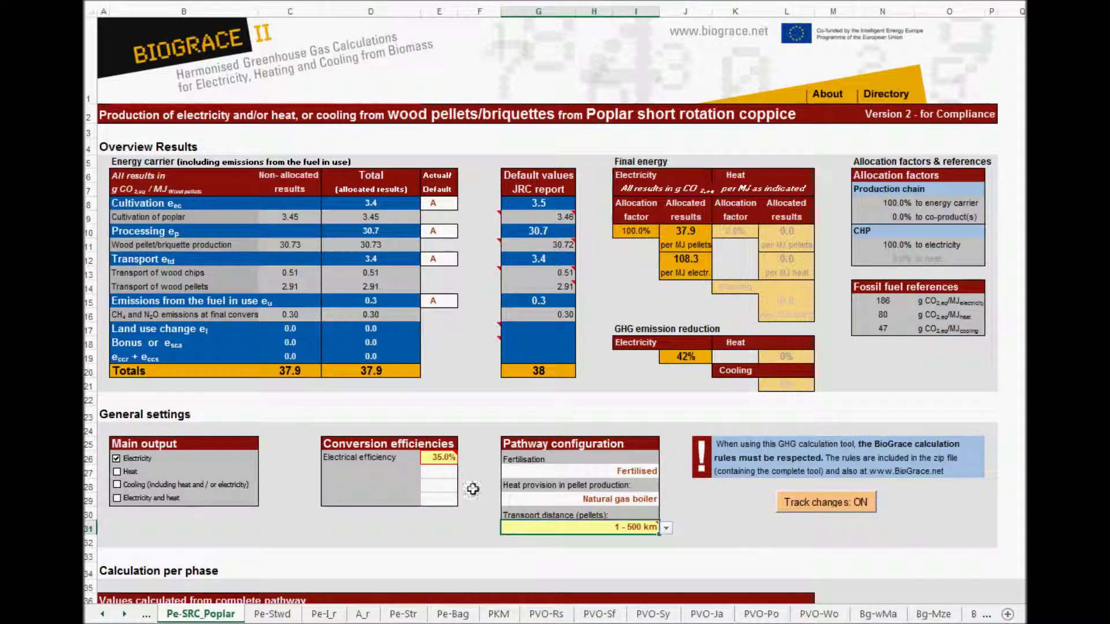
pyautogui.click(423, 457)
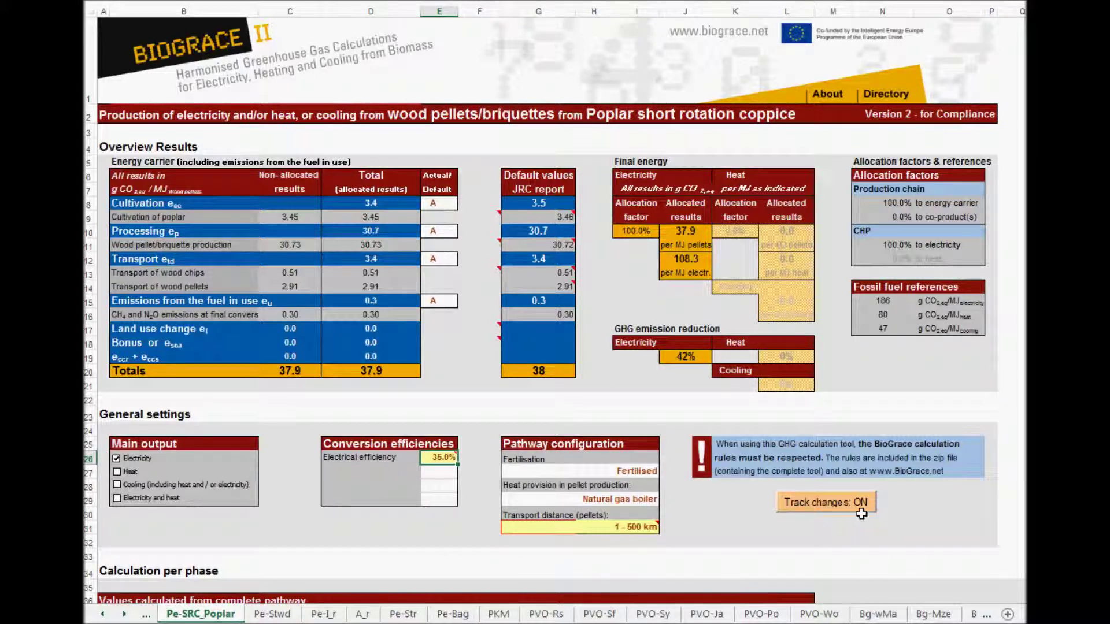
pyautogui.moveTo(743, 487); pyautogui.dragTo(942, 539)
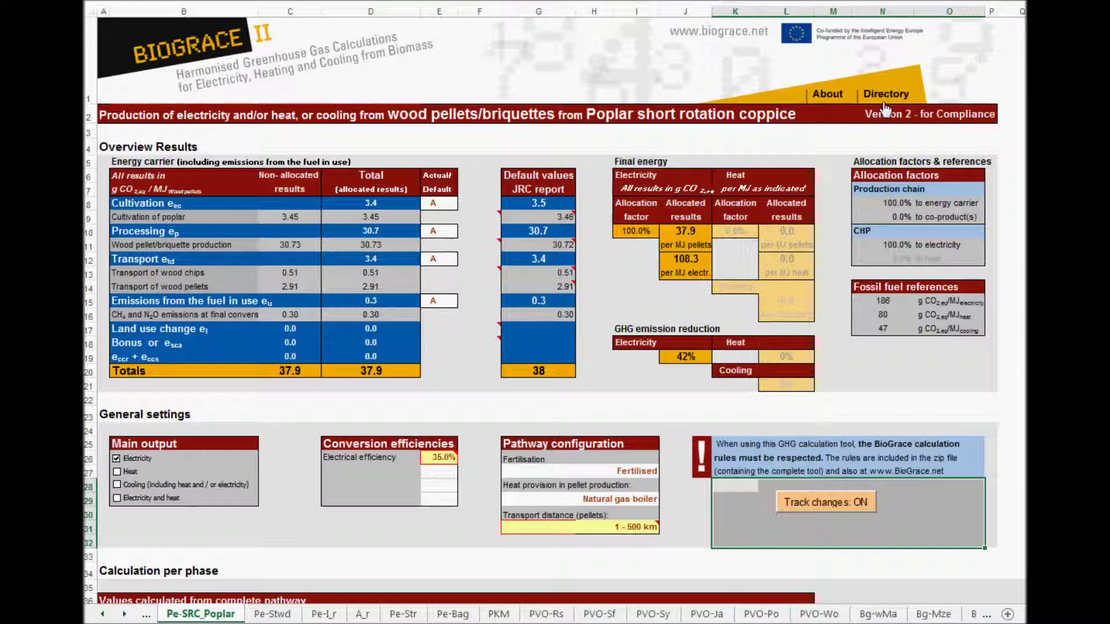
pyautogui.click(866, 114)
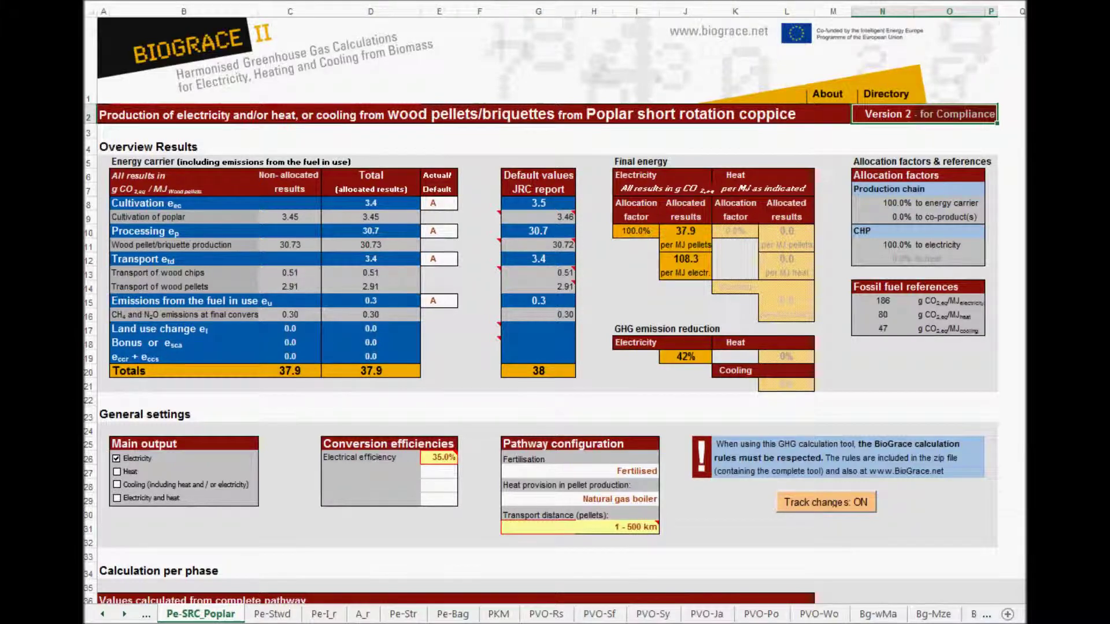
pyautogui.scroll(-5, 555, 312)
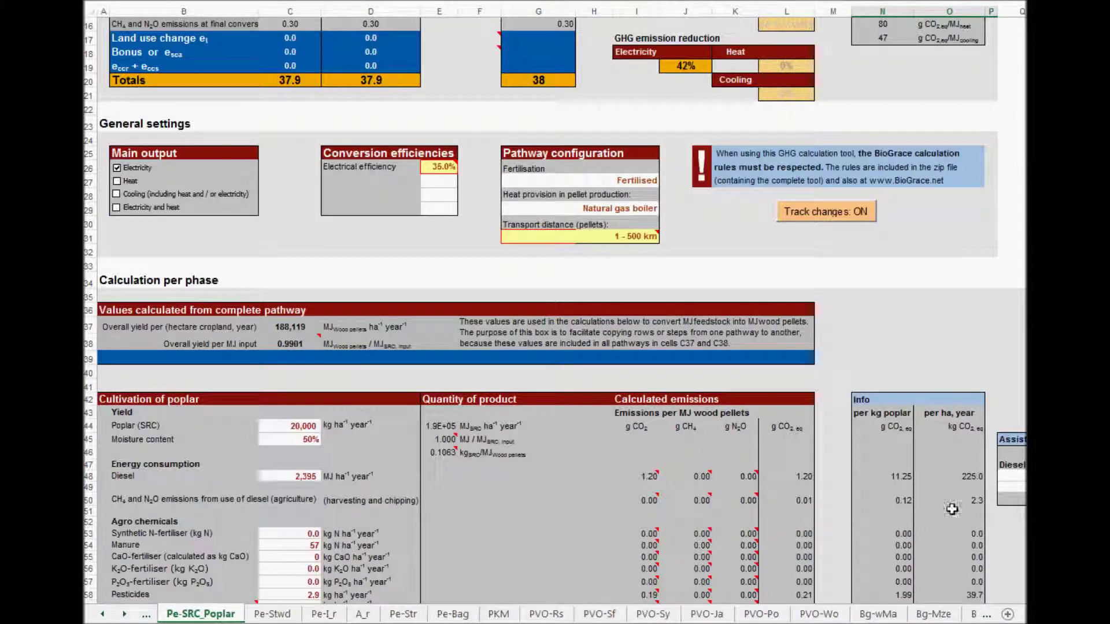
# Select the Cultivation of poplar, Transport of wood chips and pellet production header rows
pyautogui.moveTo(89, 283)
pyautogui.mouseDown()
pyautogui.moveTo(98, 500)
pyautogui.moveTo(119, 585)
pyautogui.mouseUp()
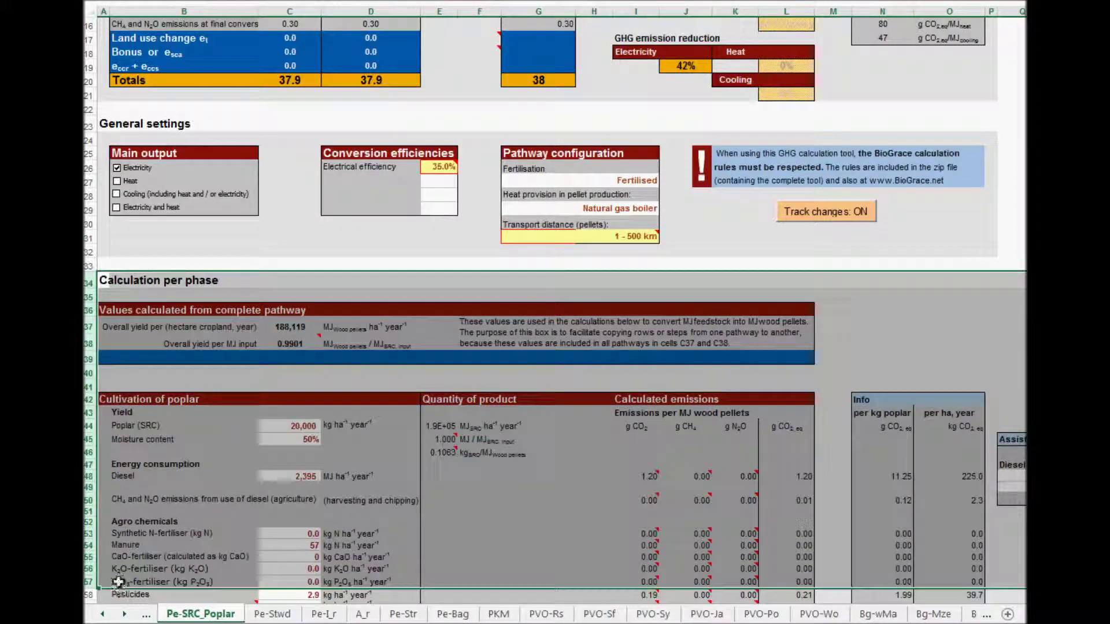
pyautogui.scroll(-5, 123, 561)
pyautogui.scroll(-3, 127, 535)
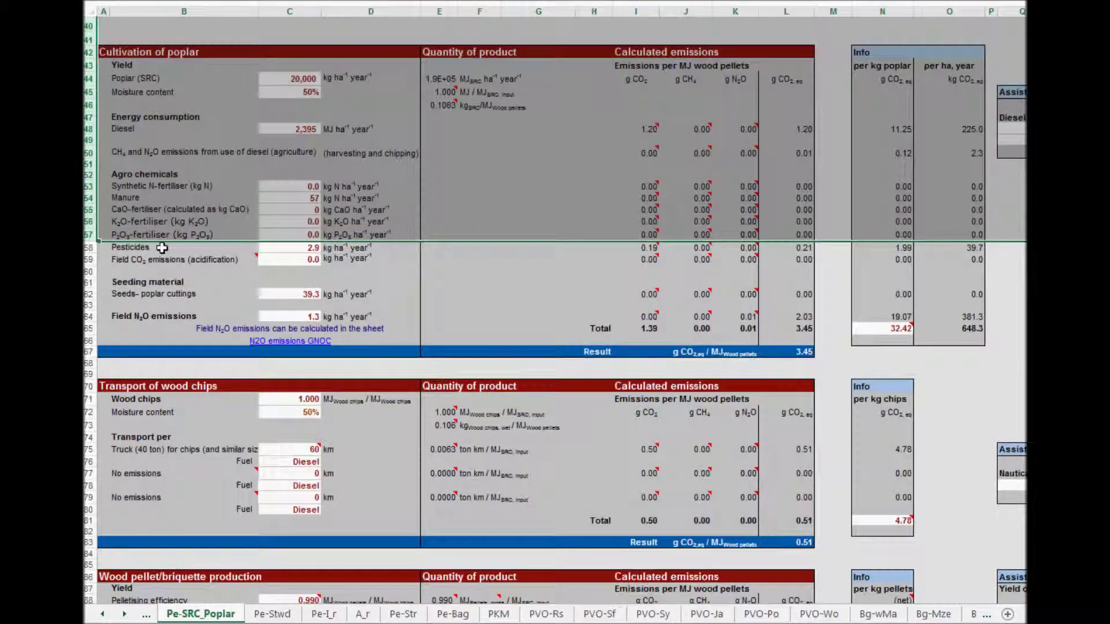
pyautogui.click(86, 51)
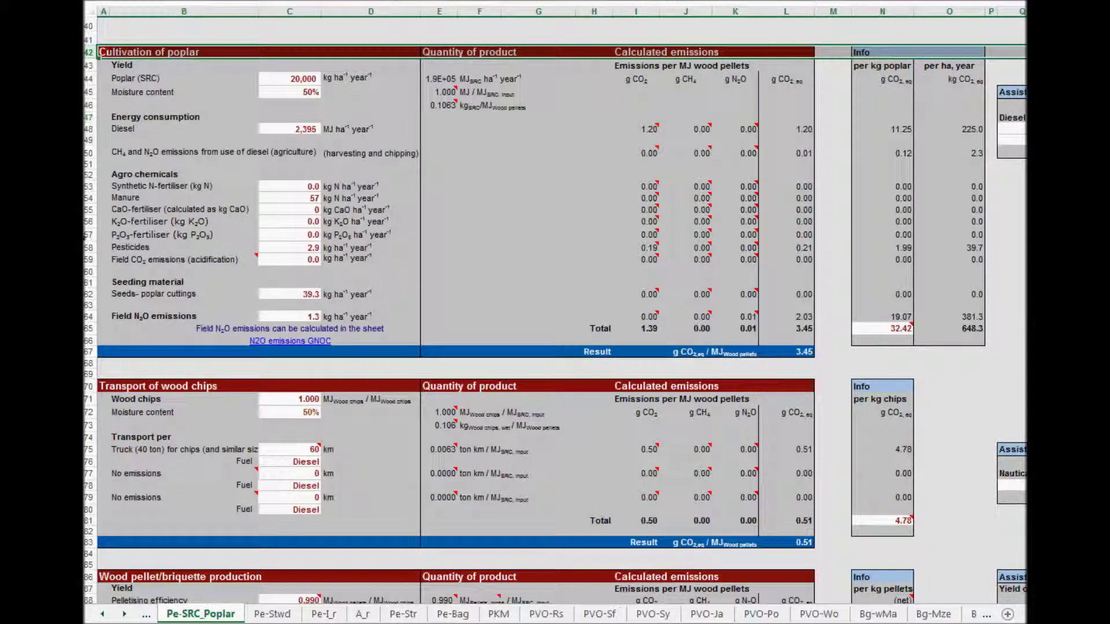
pyautogui.click(88, 387)
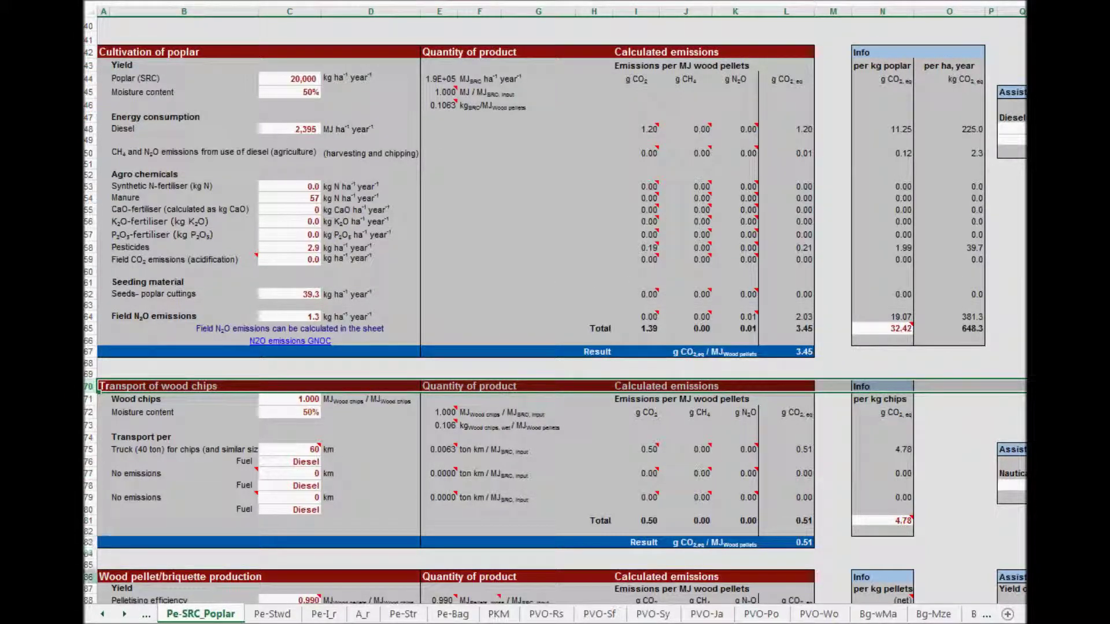
pyautogui.click(88, 576)
pyautogui.scroll(-3, 87, 567)
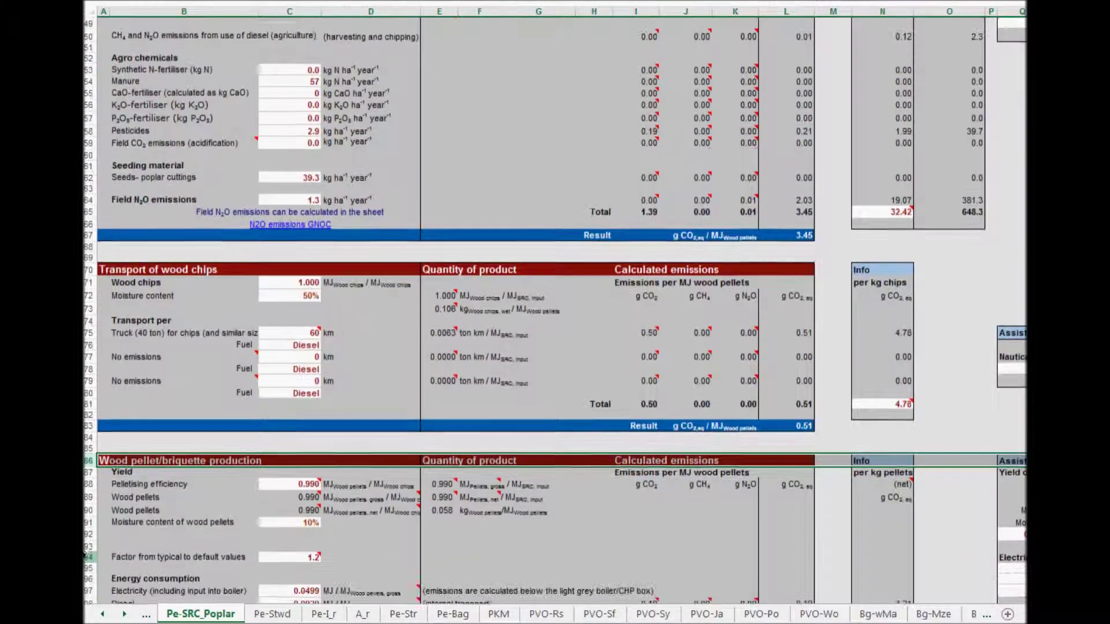
pyautogui.scroll(-2, 86, 556)
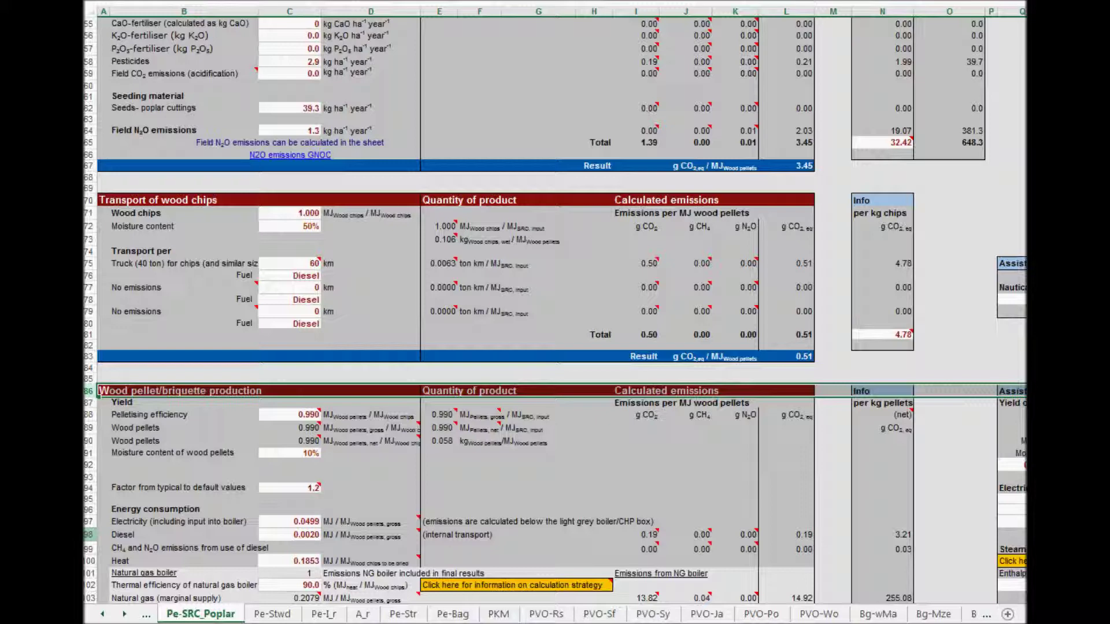
# Select the cultivation inputs, from the 20,000 poplar yield down to seeds
pyautogui.press('Up')
pyautogui.press('Up')
pyautogui.press('Up')
pyautogui.press('Down')
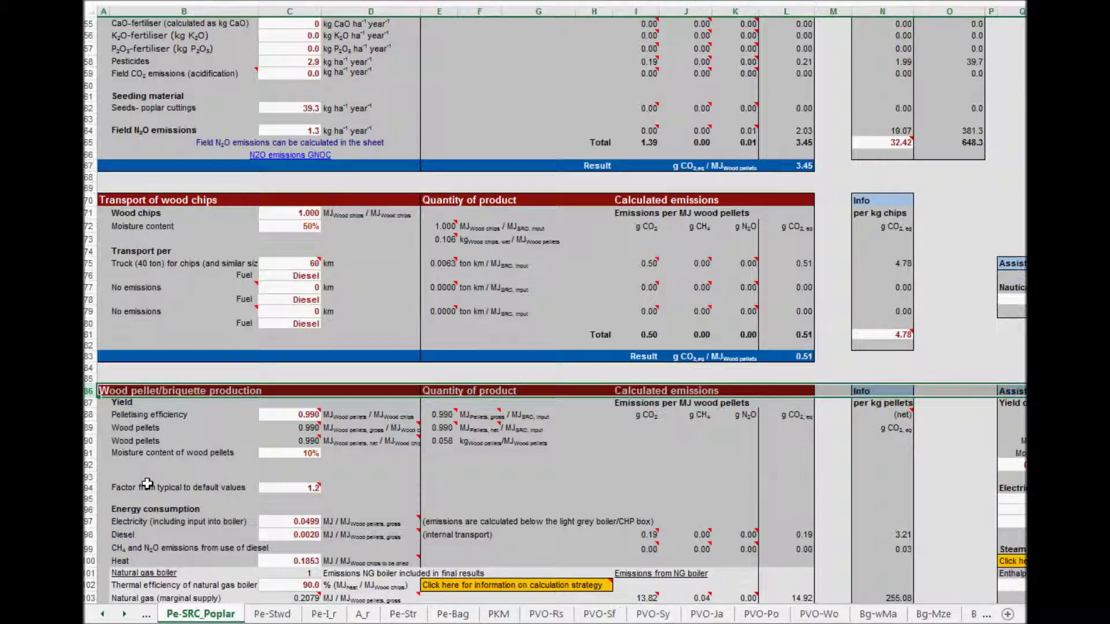
pyautogui.scroll(5, 207, 498)
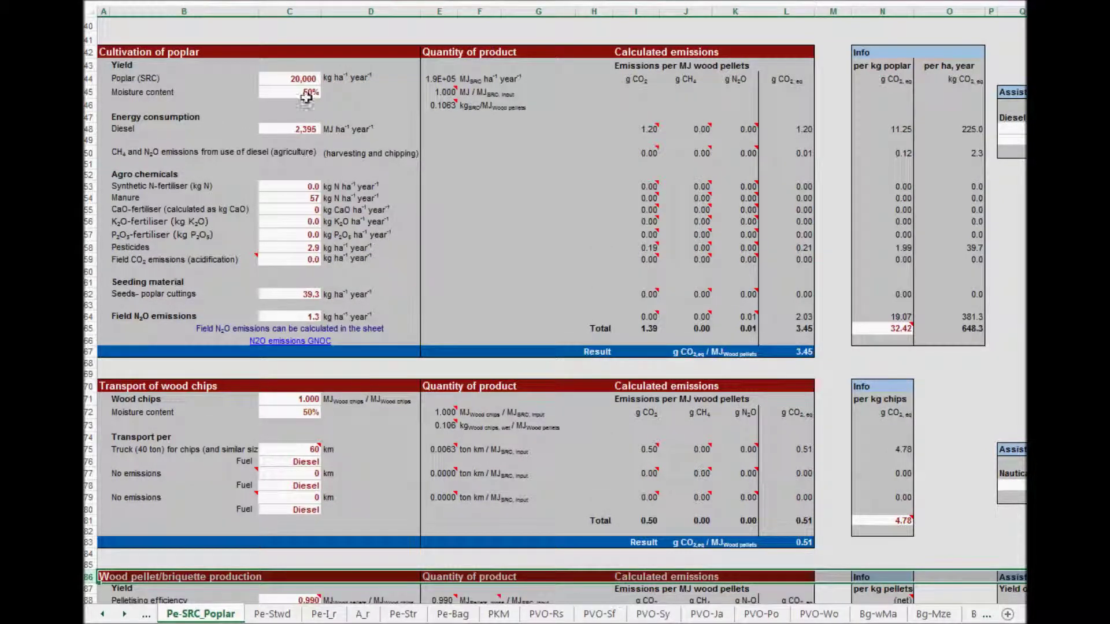
pyautogui.click(307, 77)
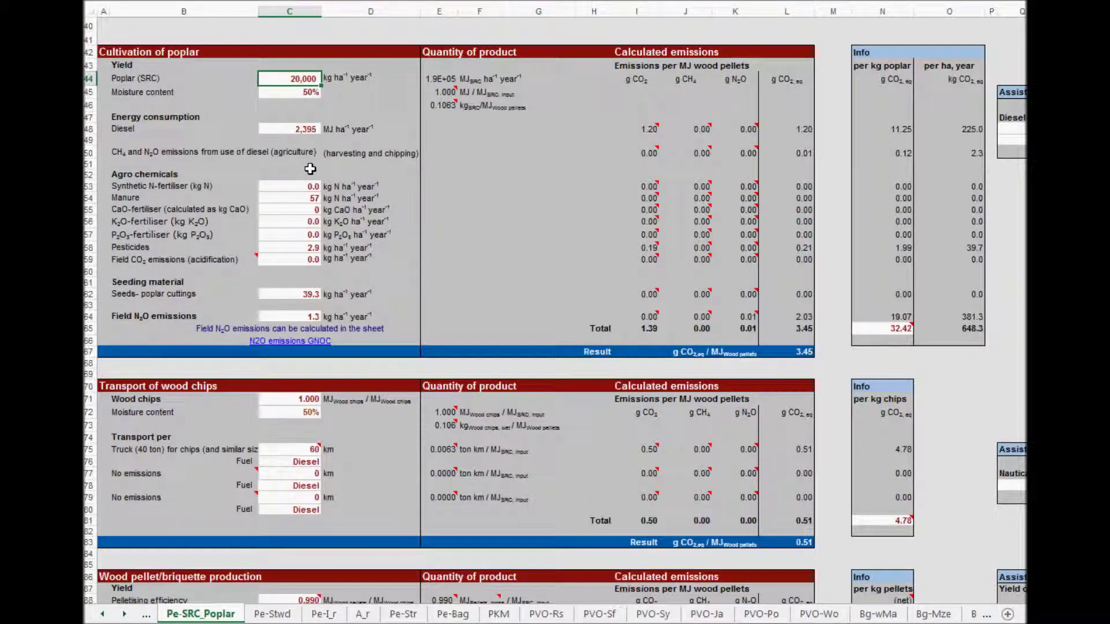
pyautogui.moveTo(292, 80); pyautogui.dragTo(285, 318)
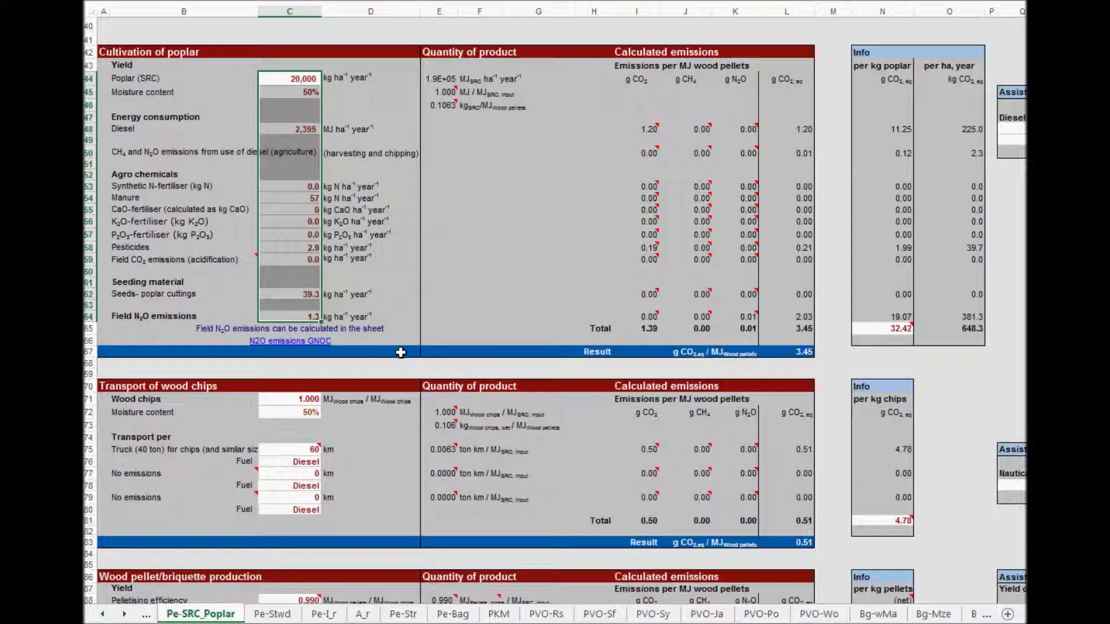
# Select emissions columns I:L with their heading, then Info columns N:O and per kg poplar heading
pyautogui.click(634, 14)
pyautogui.moveTo(634, 13); pyautogui.dragTo(772, 14)
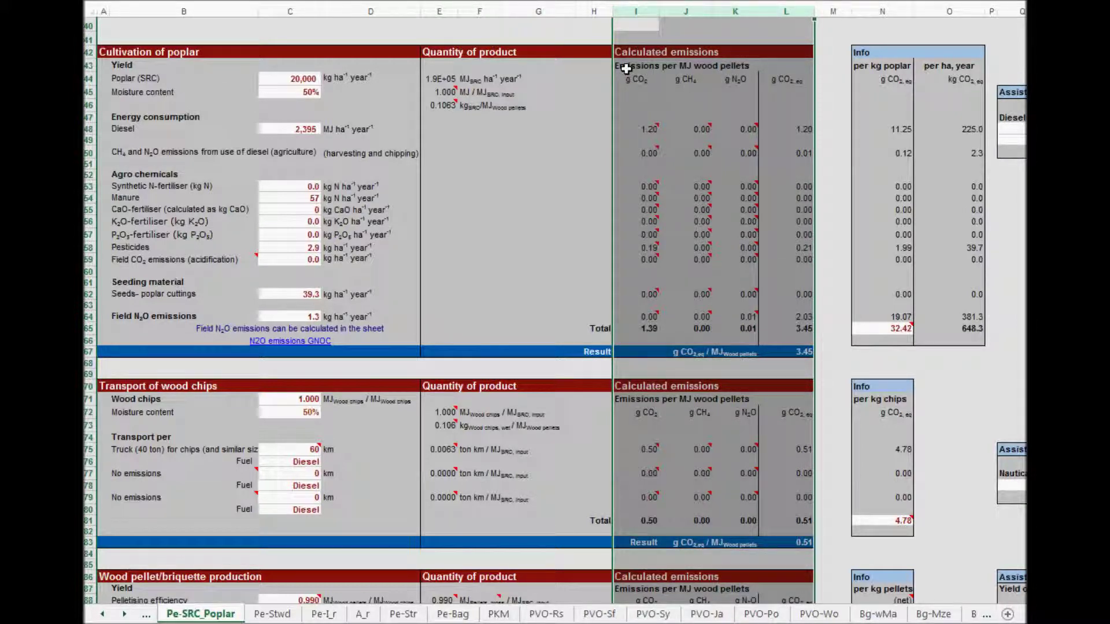
pyautogui.moveTo(635, 68); pyautogui.dragTo(751, 65)
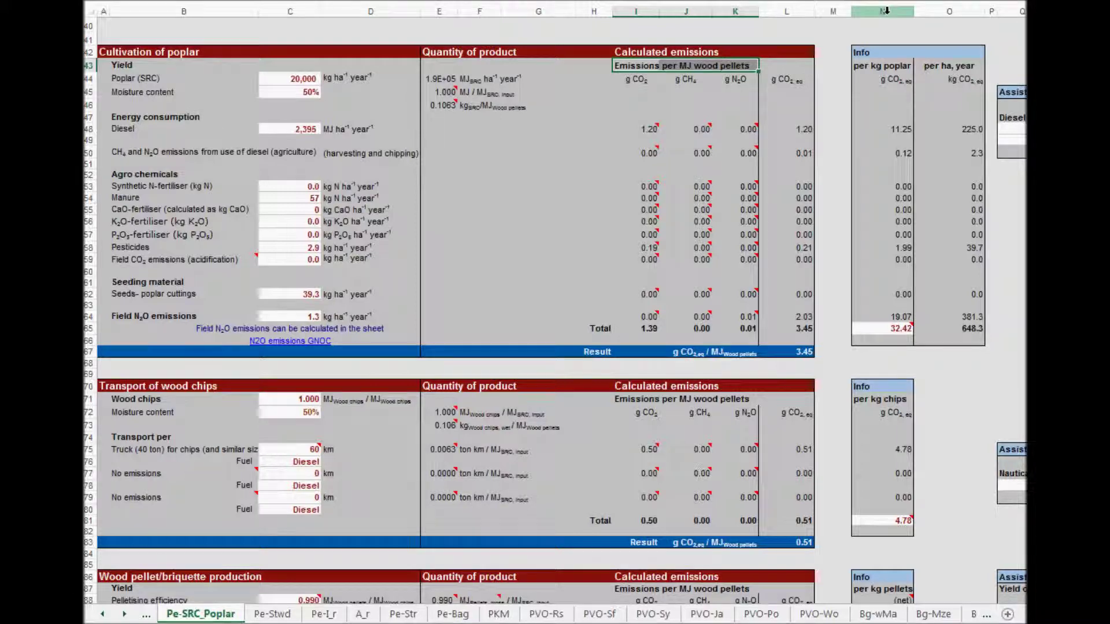
pyautogui.moveTo(885, 12); pyautogui.dragTo(933, 18)
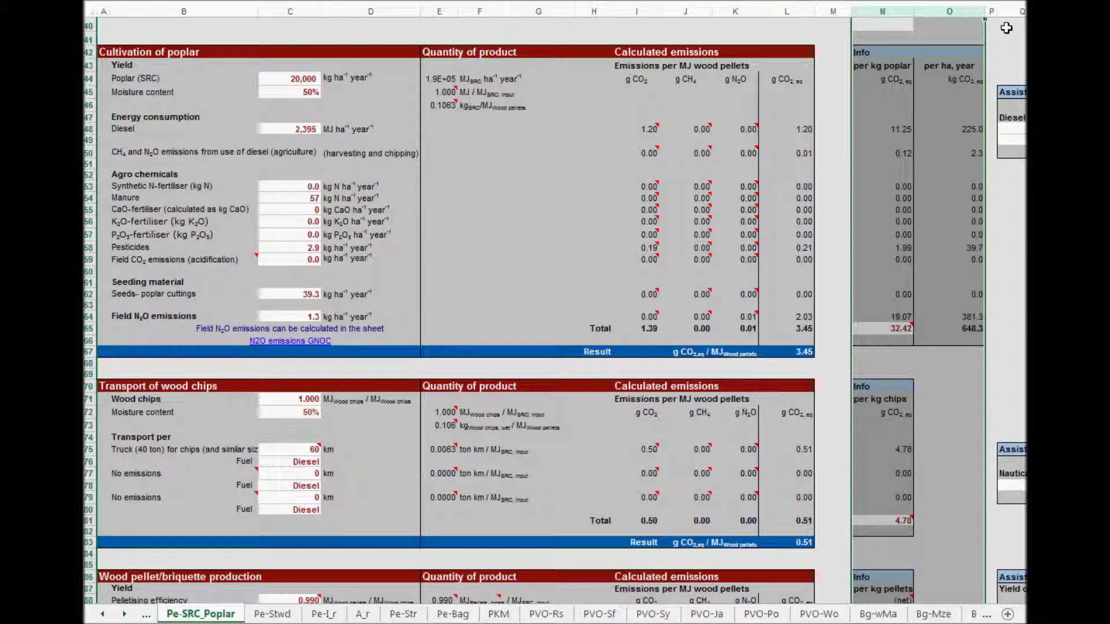
pyautogui.click(900, 66)
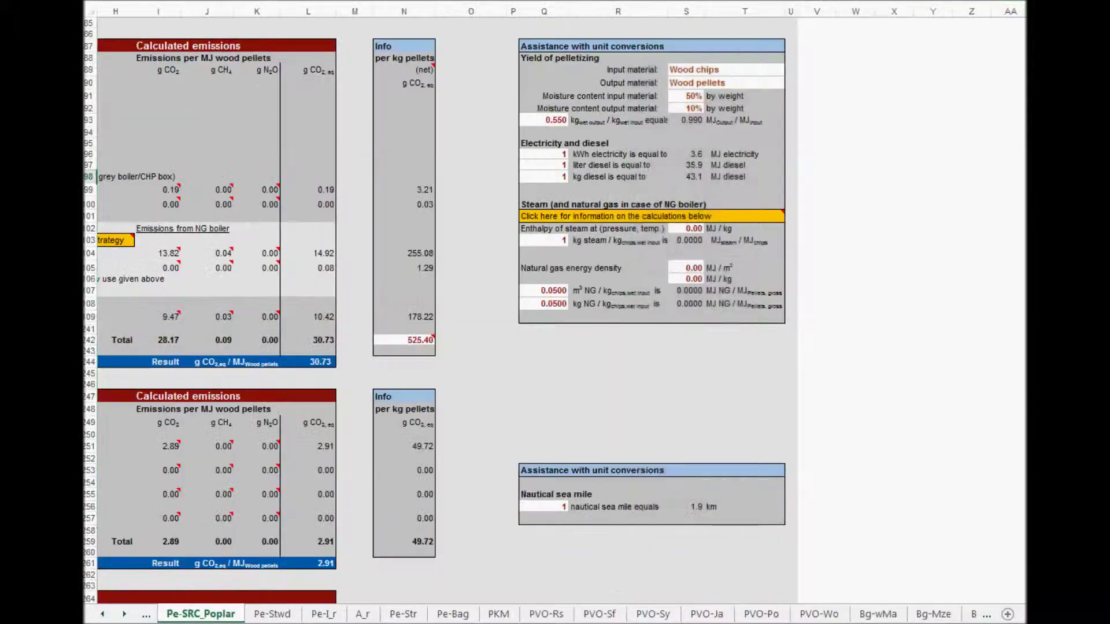
# Select the unit-conversion columns Q to T
pyautogui.click(549, 9)
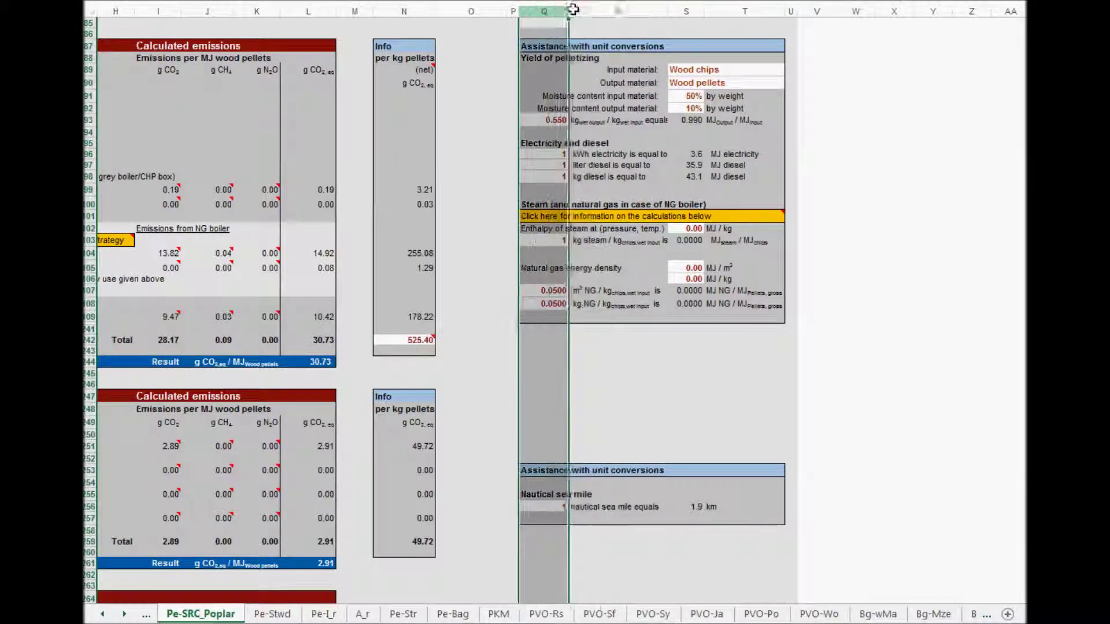
pyautogui.moveTo(572, 10); pyautogui.dragTo(746, 11)
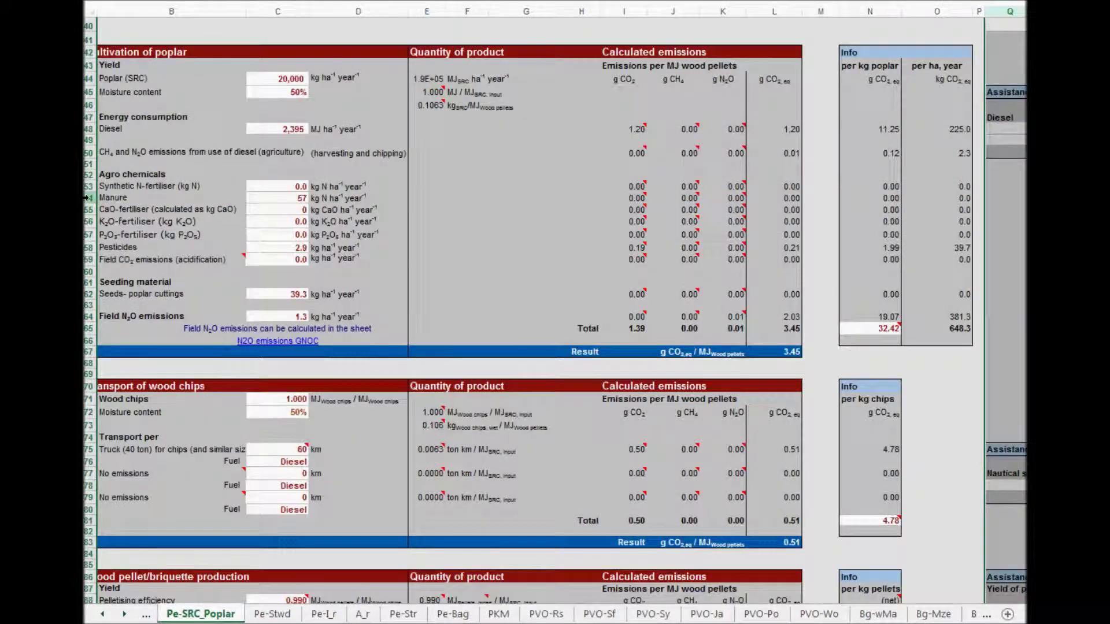
# Insert a blank row 54 above the Manure row
pyautogui.click(88, 198)
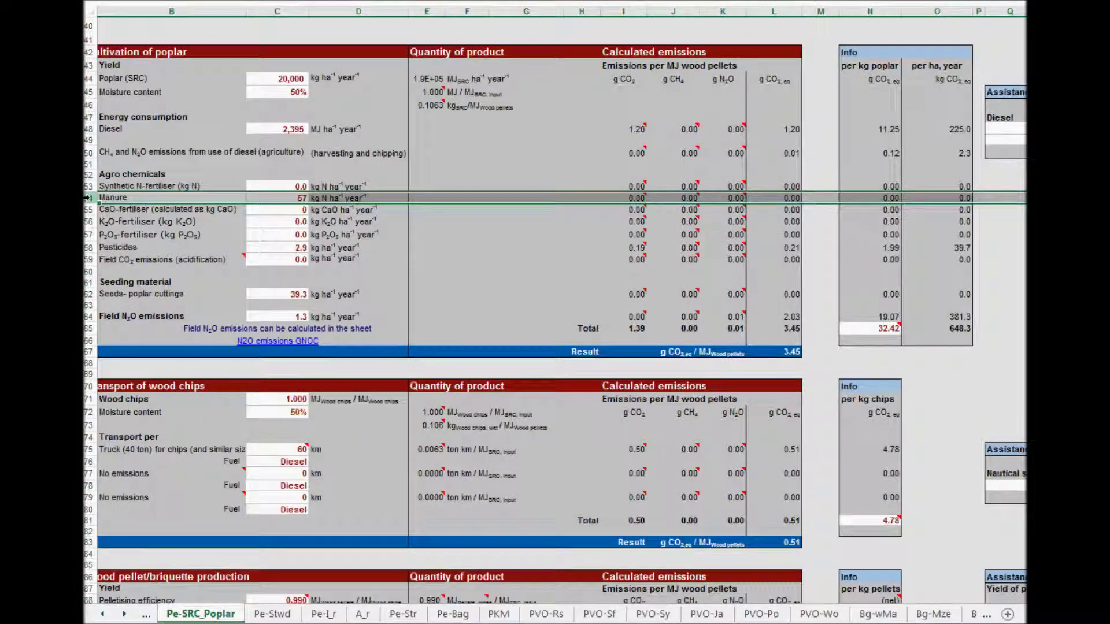
pyautogui.rightClick(88, 197)
pyautogui.click(67, 318)
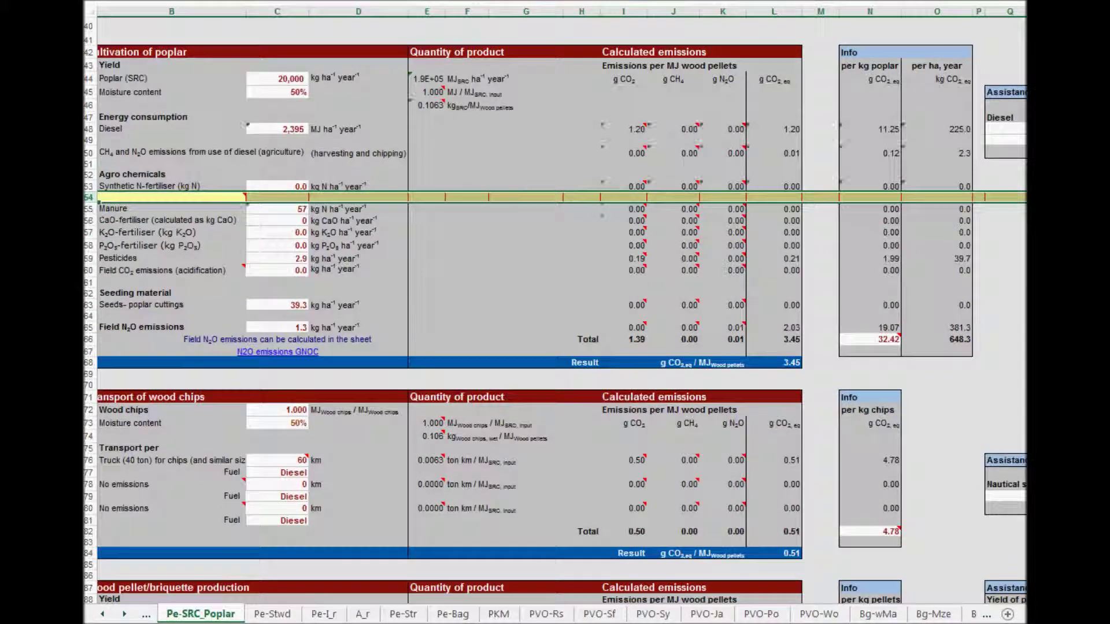
# Paste a copy of Synthetic N-fertiliser into row 54, then show the Diesel cell's VLOOKUP
pyautogui.rightClick(87, 186)
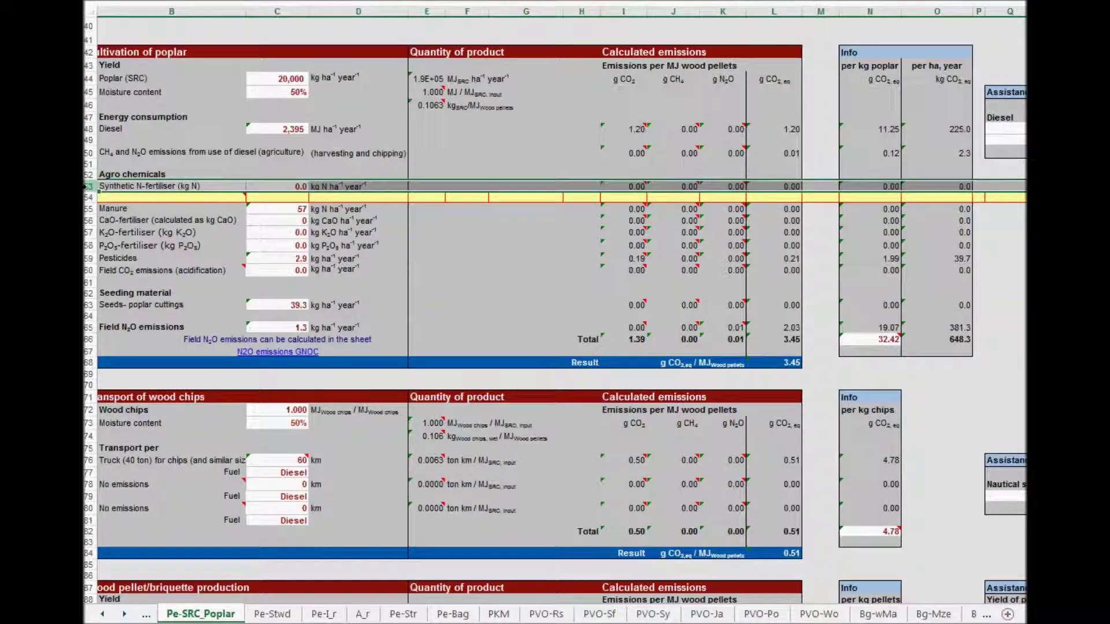
pyautogui.click(123, 216)
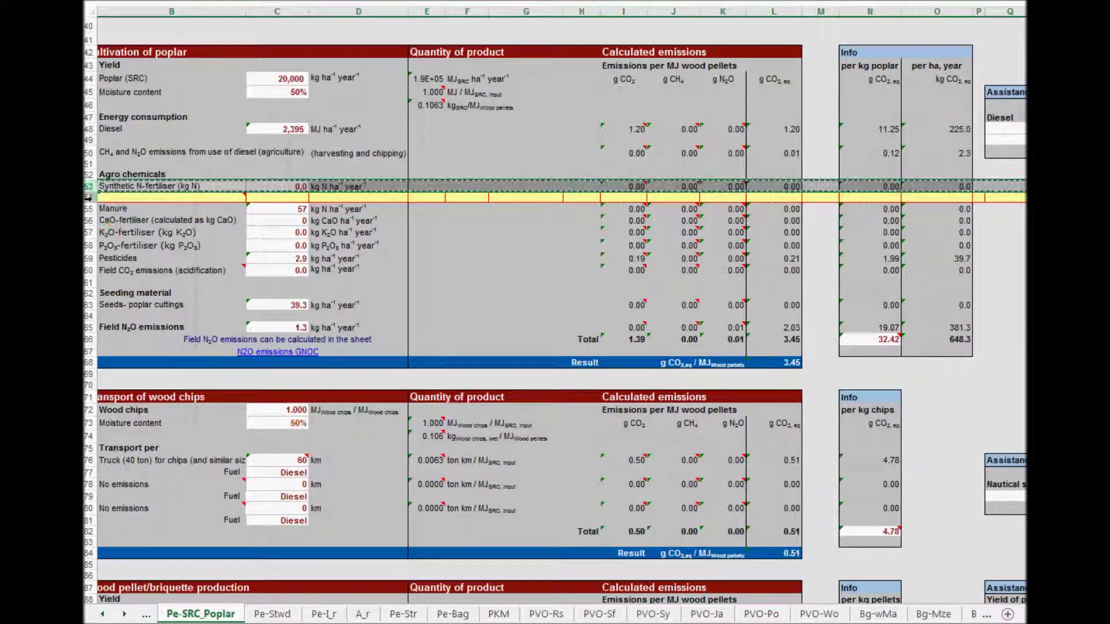
pyautogui.click(92, 199)
pyautogui.rightClick(92, 199)
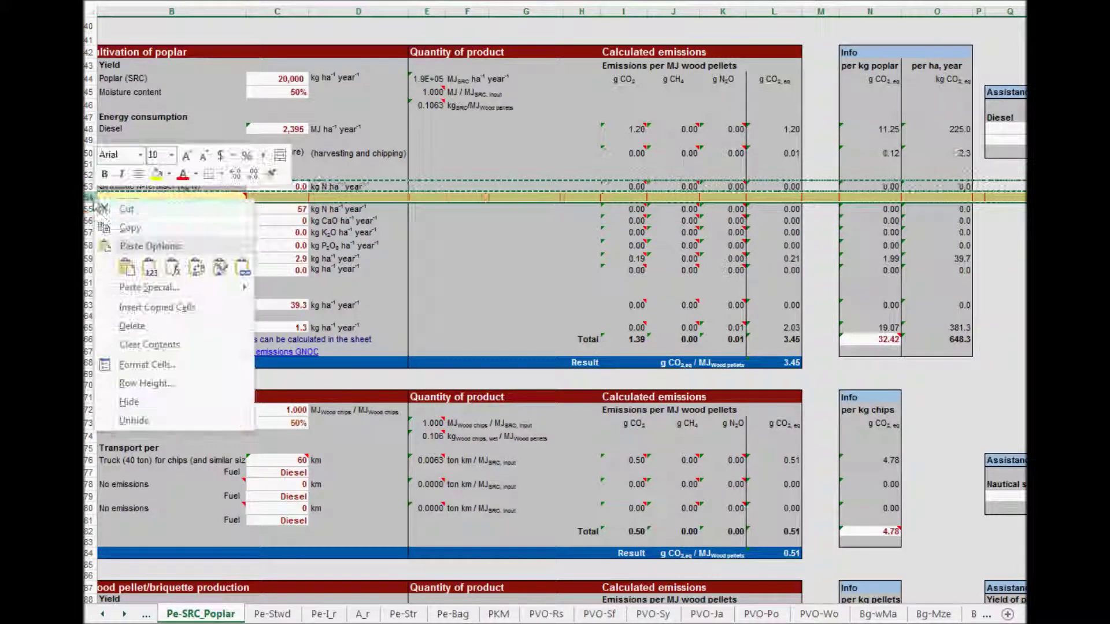
pyautogui.click(128, 268)
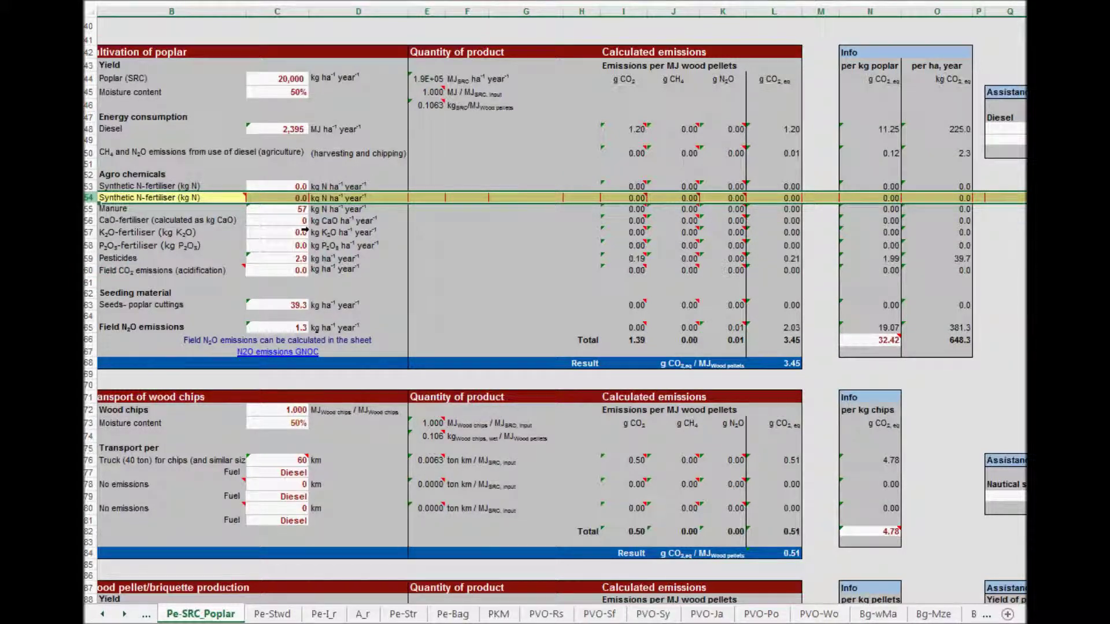
pyautogui.click(281, 129)
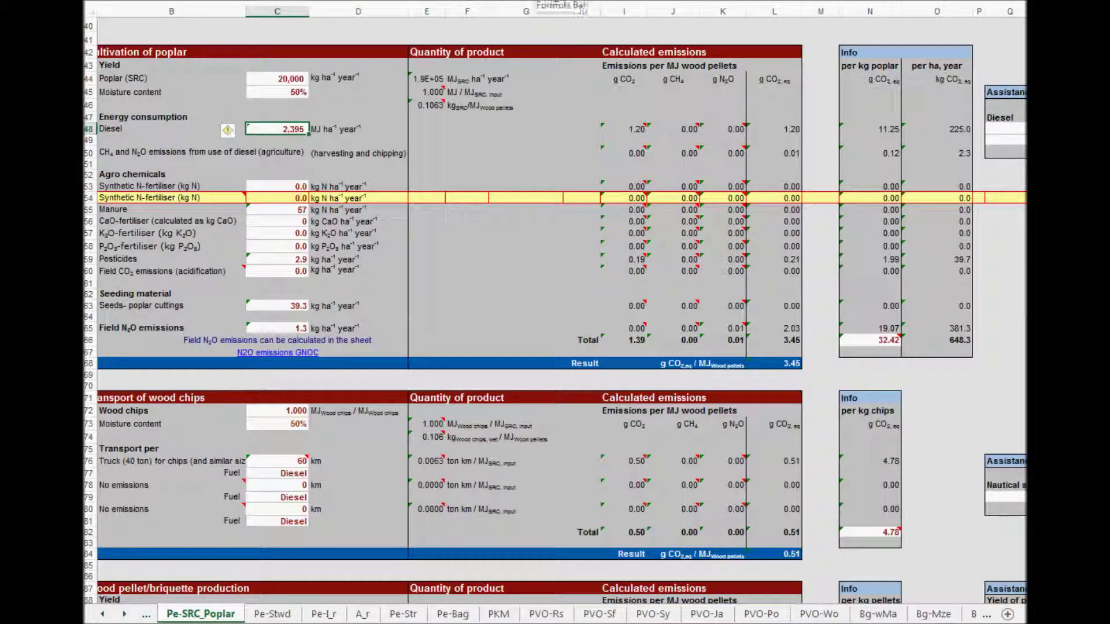
pyautogui.click(578, 2)
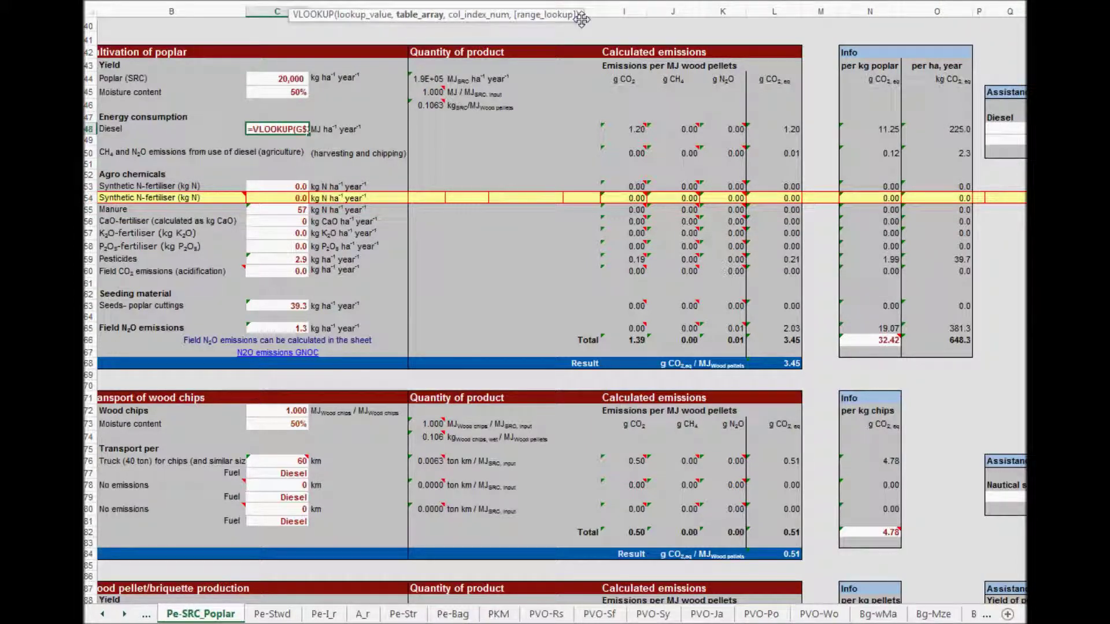